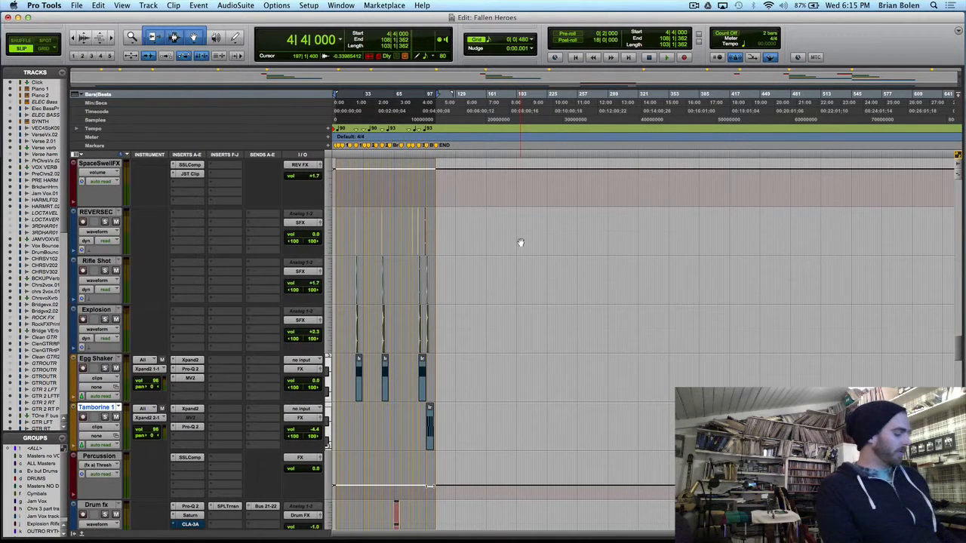
- Play the song from the start of the selection at bar 4 and stop around bar 16
{"action": "key", "text": "super+bracketright"}
{"action": "key", "text": "super+bracketright"}
{"action": "key", "text": "super+bracketright"}
{"action": "key", "text": "super+bracketright"}
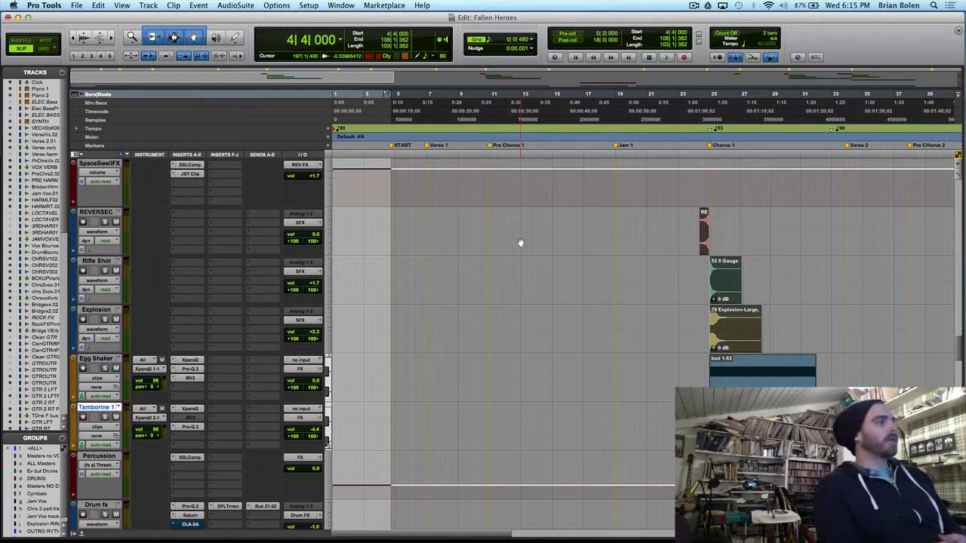
{"action": "key", "text": "super+bracketleft"}
{"action": "key", "text": "super+bracketleft"}
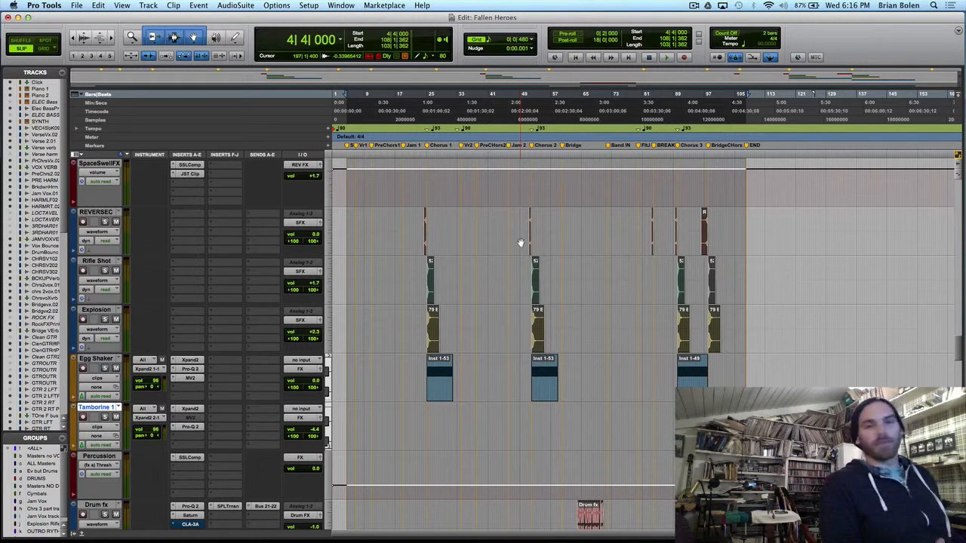
{"action": "key", "text": "space"}
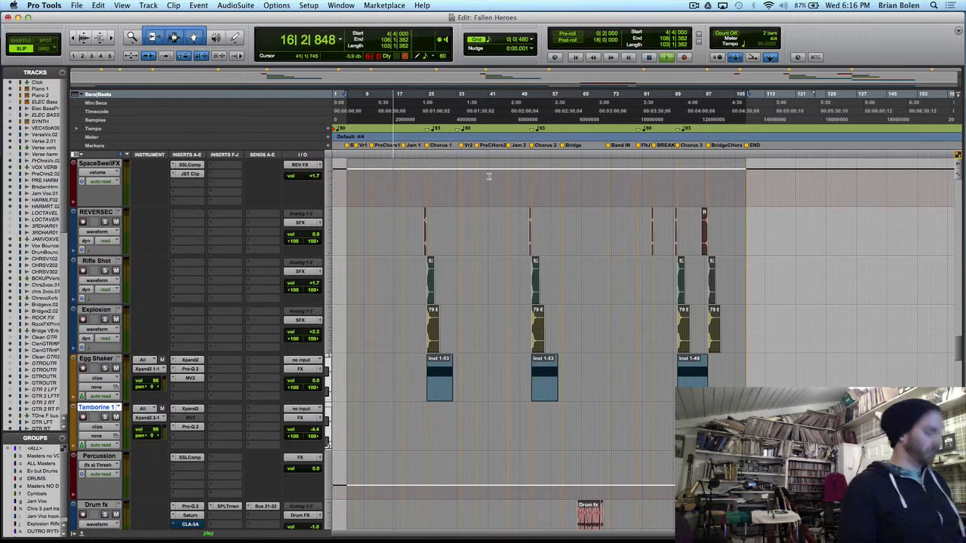
{"action": "key", "text": "space"}
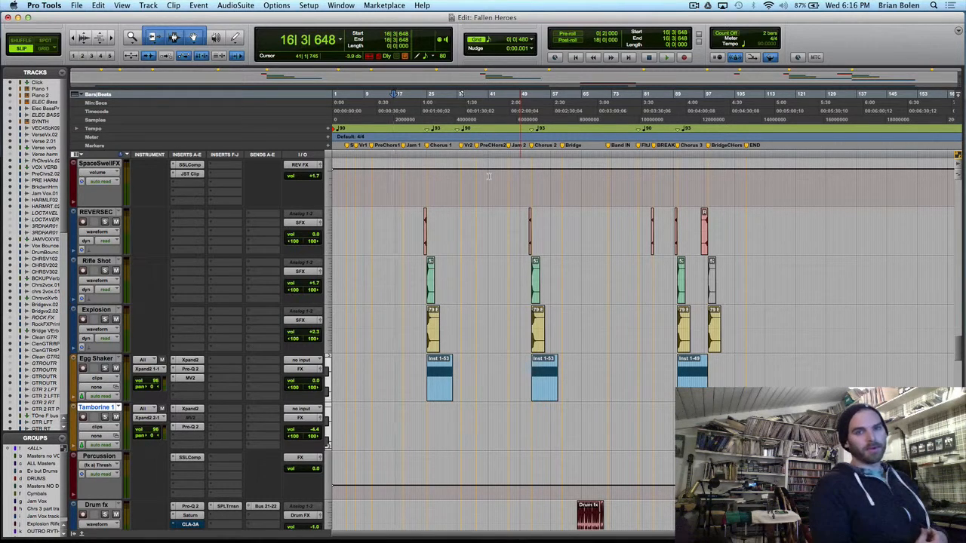
- Inspect the active FabFilter Pro-MB settings on the BASSs track and close the plug-in window
{"action": "scroll", "coordinate": [480, 401], "scroll_direction": "down", "scroll_amount": 10}
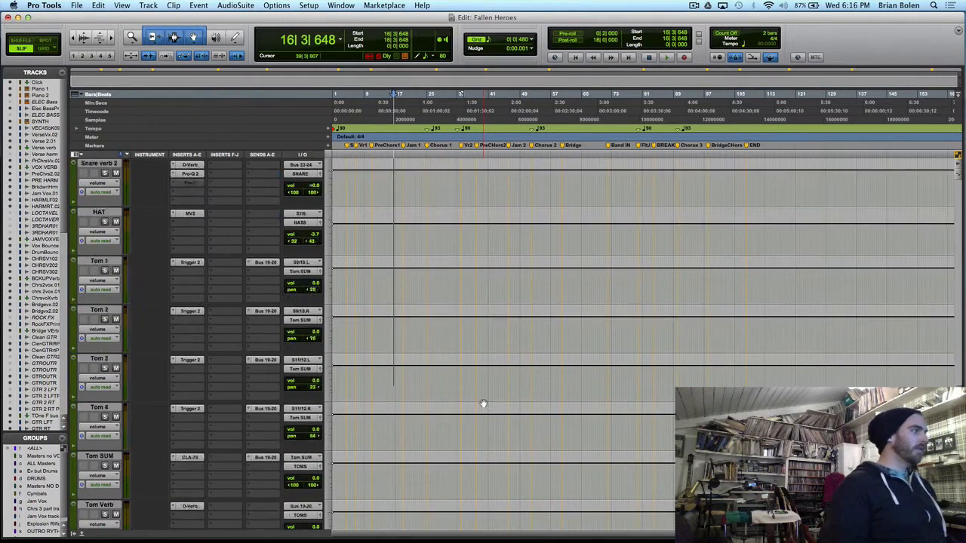
{"action": "scroll", "coordinate": [483, 404], "scroll_direction": "down", "scroll_amount": 5}
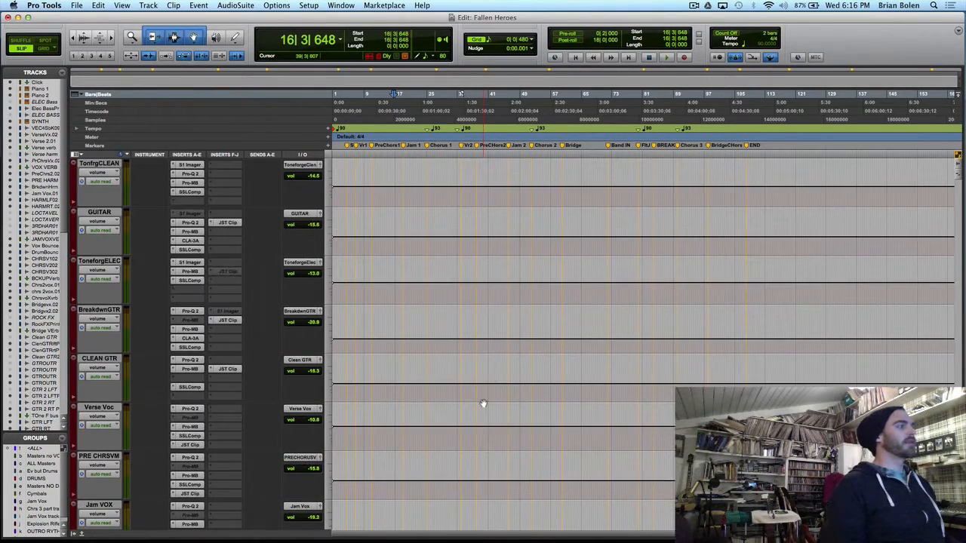
{"action": "scroll", "coordinate": [483, 403], "scroll_direction": "up", "scroll_amount": 3}
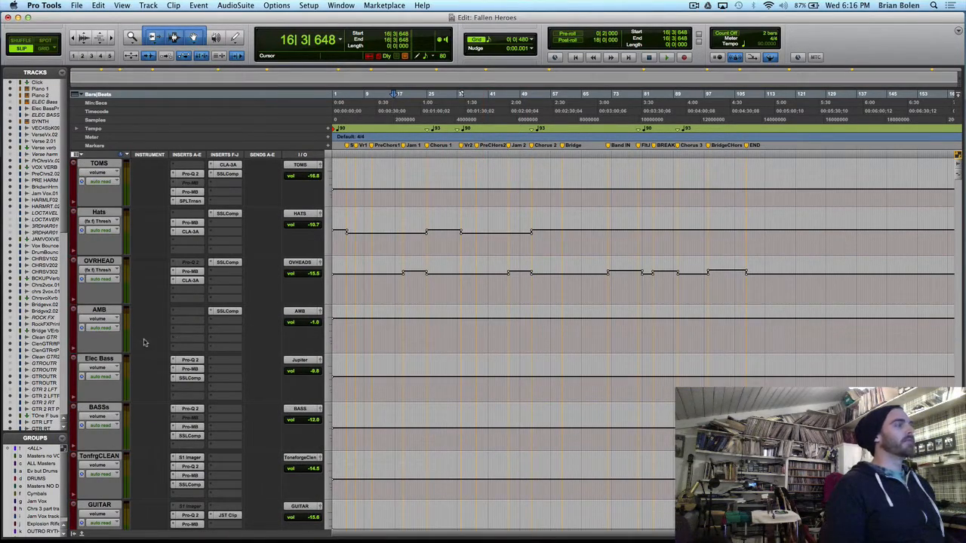
{"action": "scroll", "coordinate": [144, 339], "scroll_direction": "up", "scroll_amount": 4}
{"action": "scroll", "coordinate": [144, 341], "scroll_direction": "down", "scroll_amount": 4}
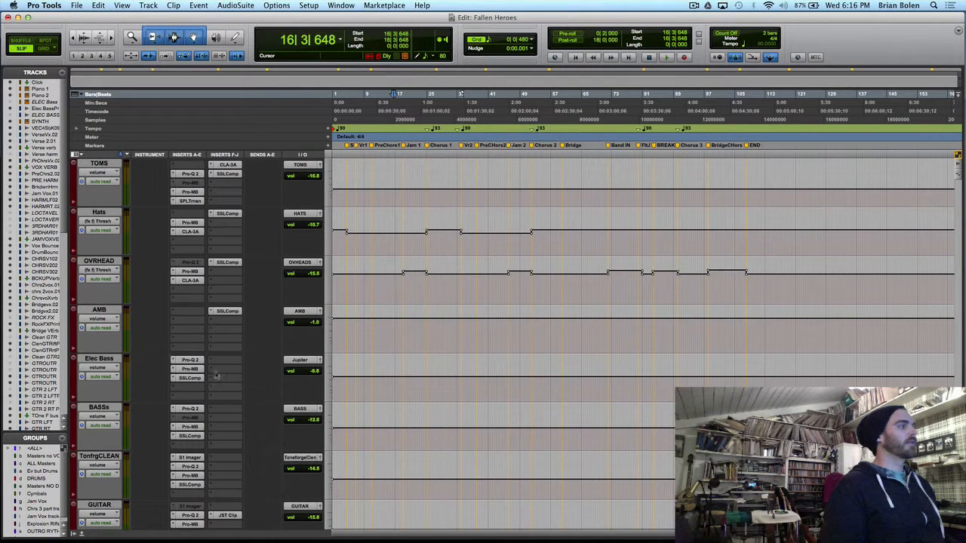
{"action": "left_click", "coordinate": [200, 427]}
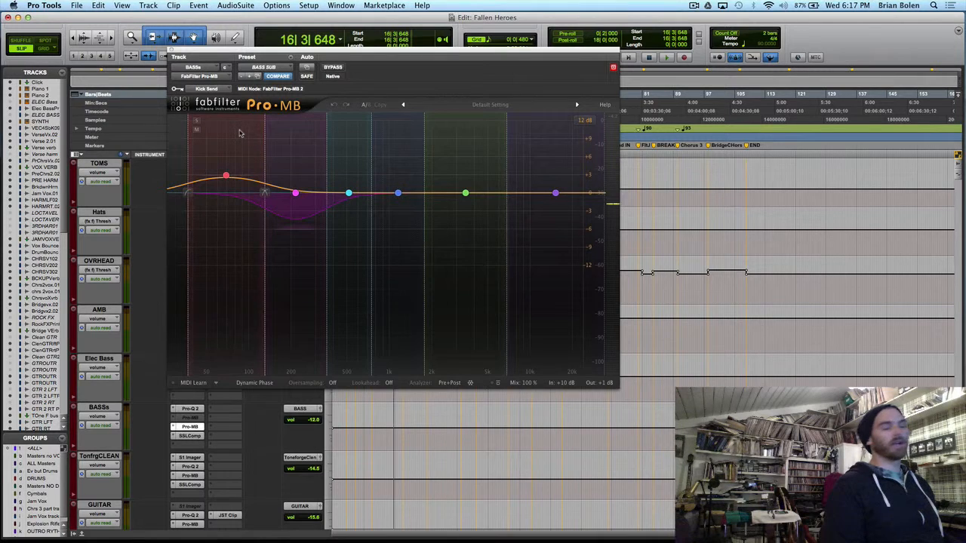
{"action": "left_click", "coordinate": [172, 50]}
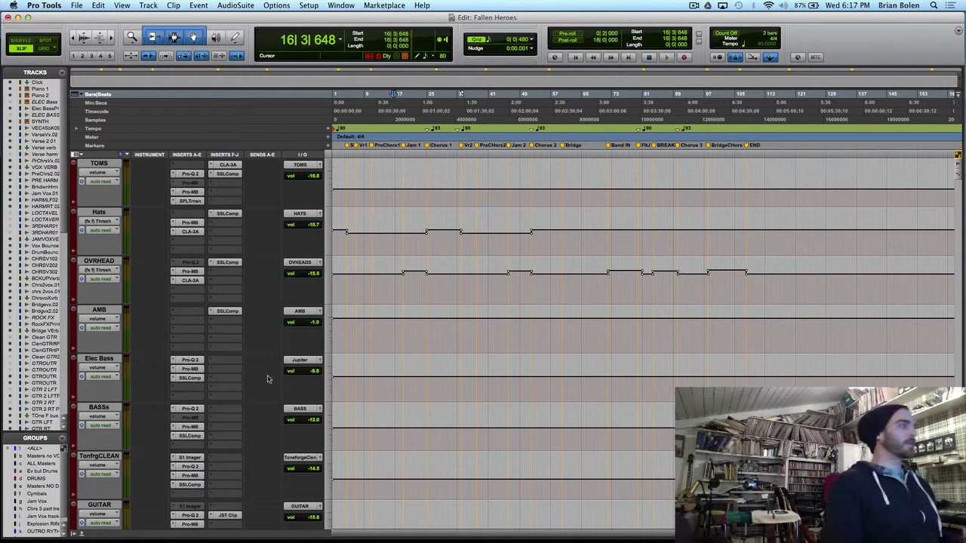
- Inspect the active Pro-MB and the Pro-Q 2 settings on the CHRSBckVOX track, and close the plug-in window
{"action": "scroll", "coordinate": [267, 379], "scroll_direction": "down", "scroll_amount": 1}
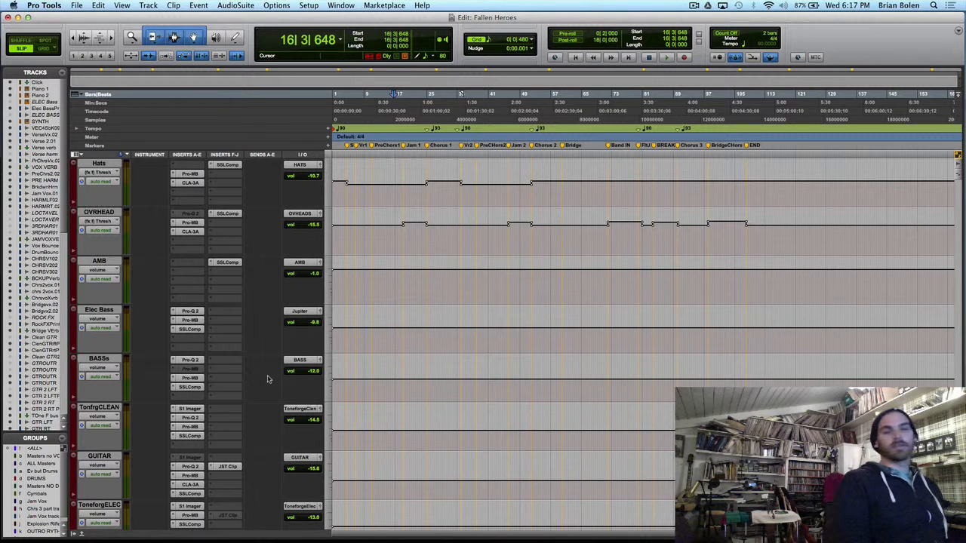
{"action": "scroll", "coordinate": [267, 379], "scroll_direction": "down", "scroll_amount": 2}
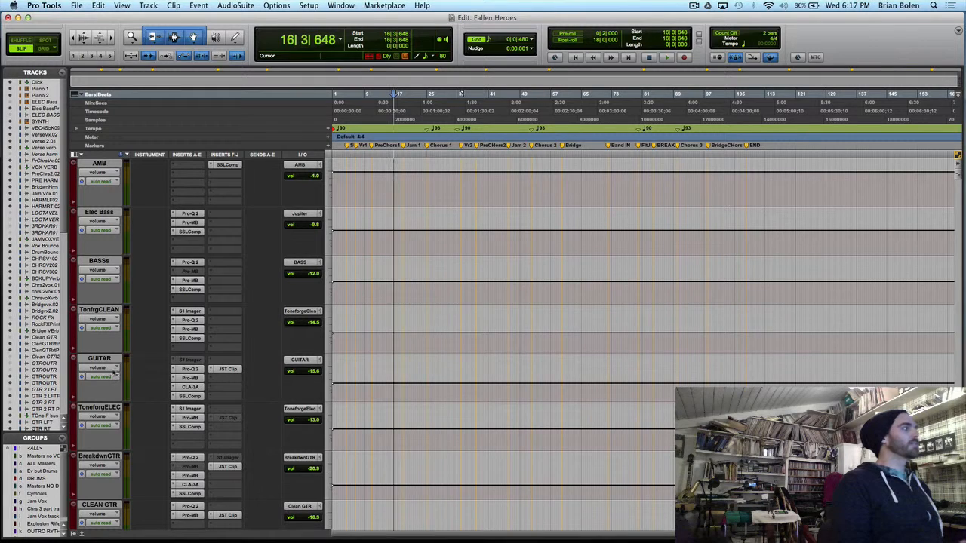
{"action": "scroll", "coordinate": [150, 387], "scroll_direction": "down", "scroll_amount": 4}
{"action": "scroll", "coordinate": [150, 387], "scroll_direction": "down", "scroll_amount": 2}
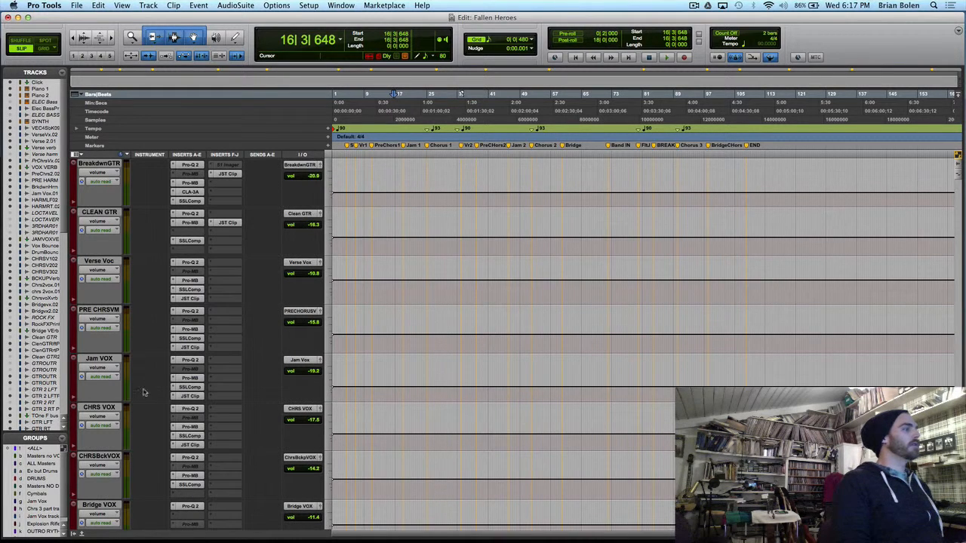
{"action": "left_click", "coordinate": [193, 476]}
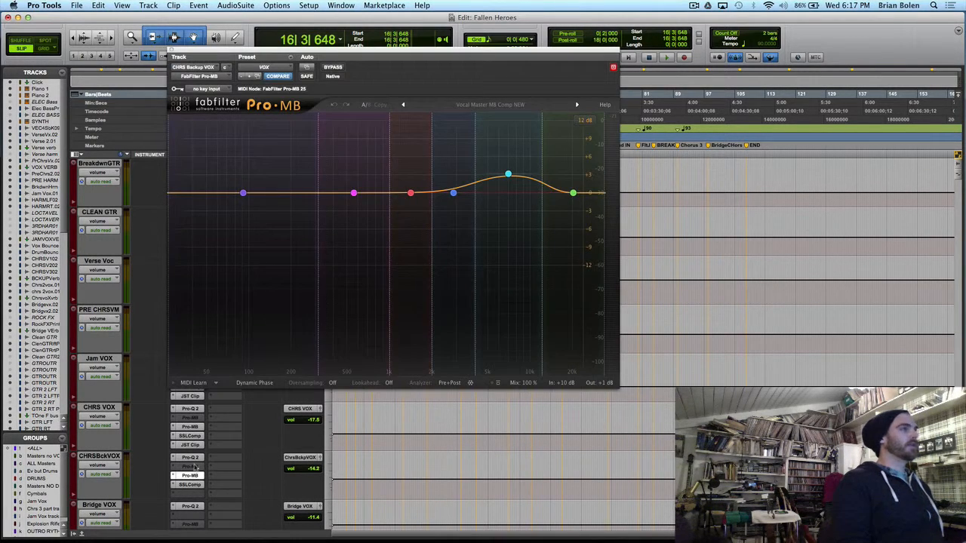
{"action": "left_click", "coordinate": [190, 457]}
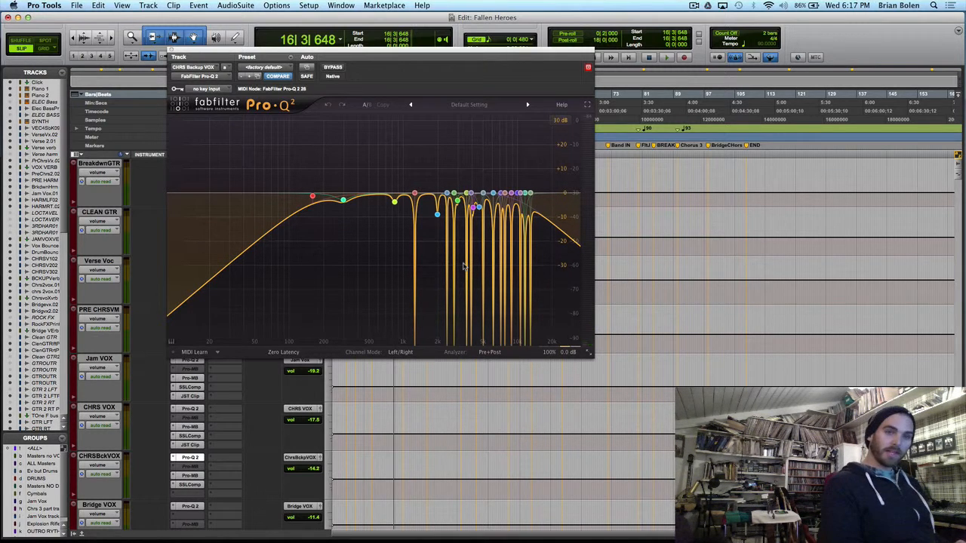
{"action": "left_click", "coordinate": [174, 52]}
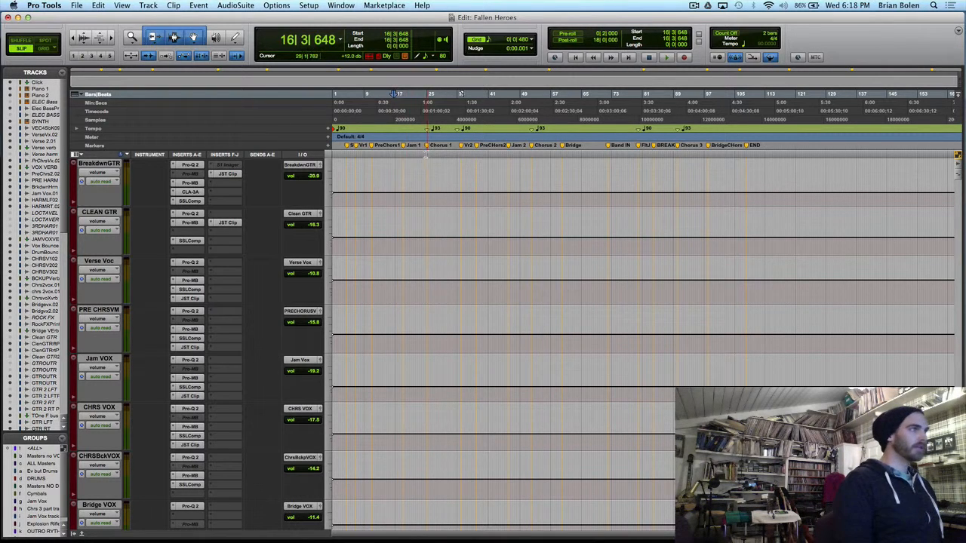
- Start playback just before the Jam 1 marker and bring up the drum bus tracks
{"action": "left_click", "coordinate": [404, 154]}
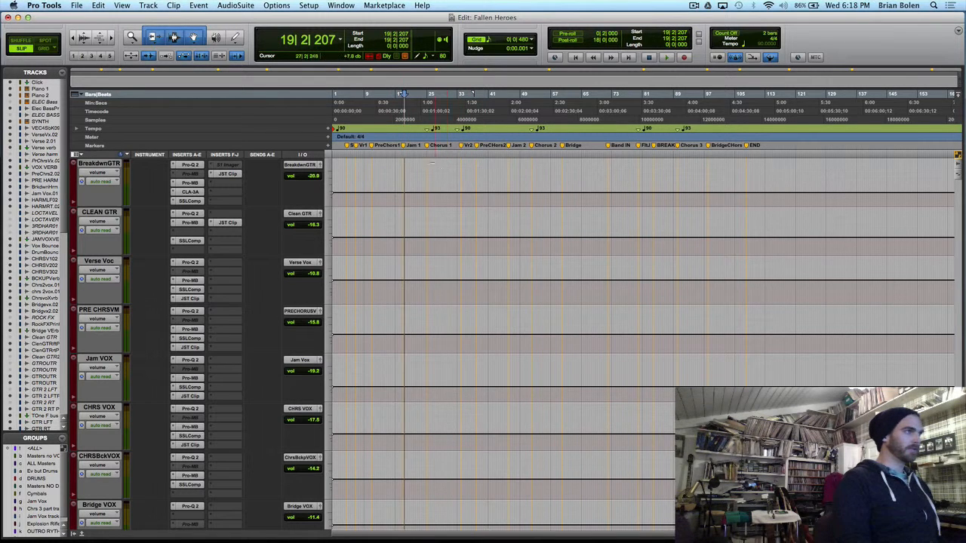
{"action": "key", "text": "space"}
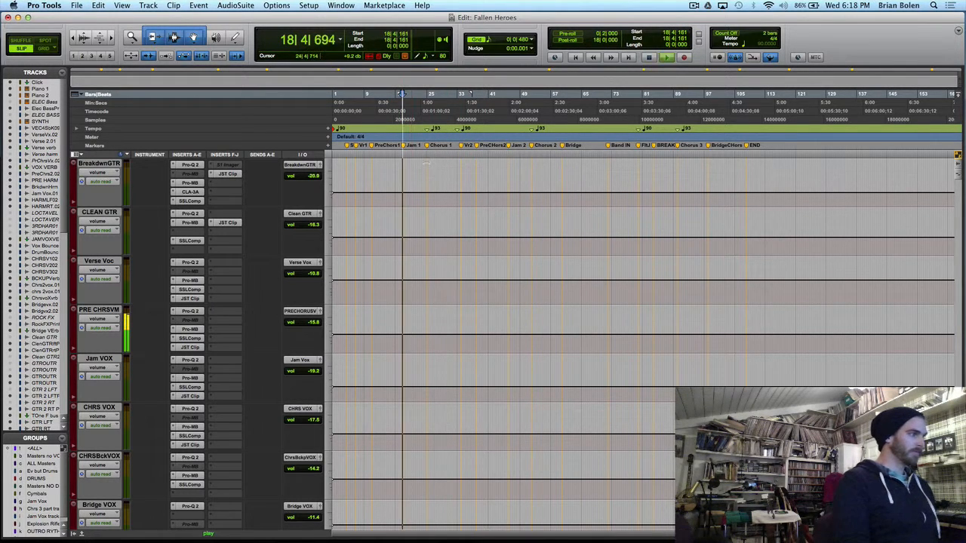
{"action": "scroll", "coordinate": [586, 418], "scroll_direction": "up", "scroll_amount": 7}
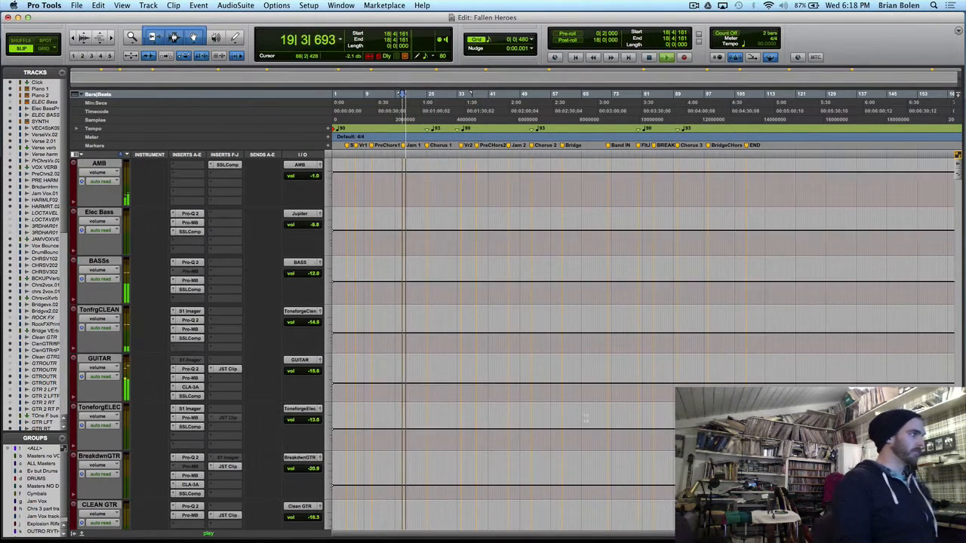
{"action": "scroll", "coordinate": [585, 417], "scroll_direction": "up", "scroll_amount": 3}
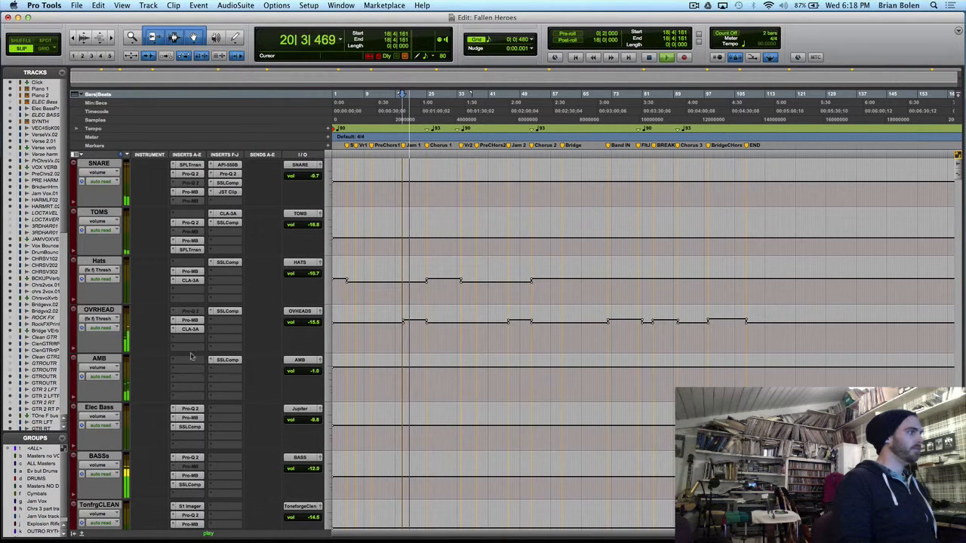
- Inspect the SSLComp on the OVRHEAD track while replaying the Jam 1 section, close it and stop playback
{"action": "left_click", "coordinate": [227, 311]}
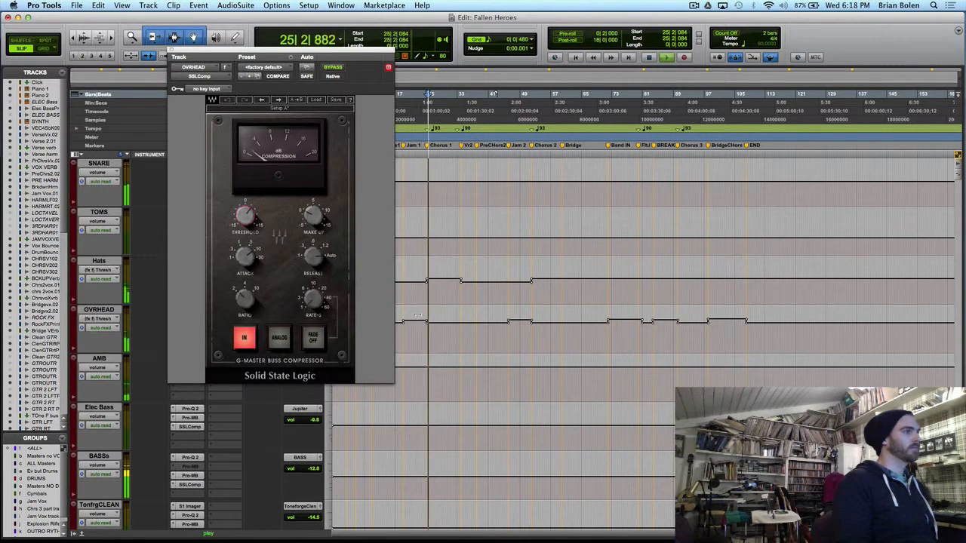
{"action": "left_click", "coordinate": [404, 328]}
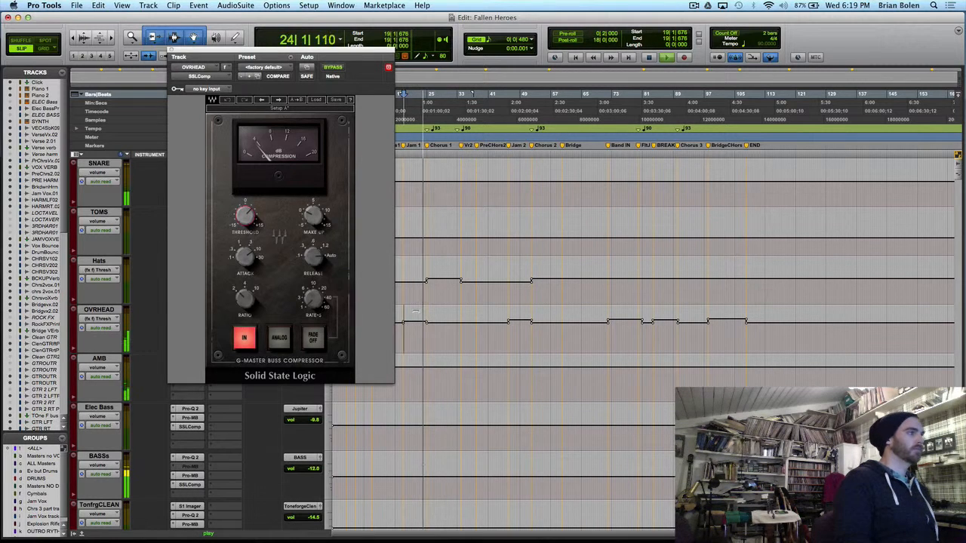
{"action": "left_click", "coordinate": [171, 50]}
{"action": "key", "text": "space"}
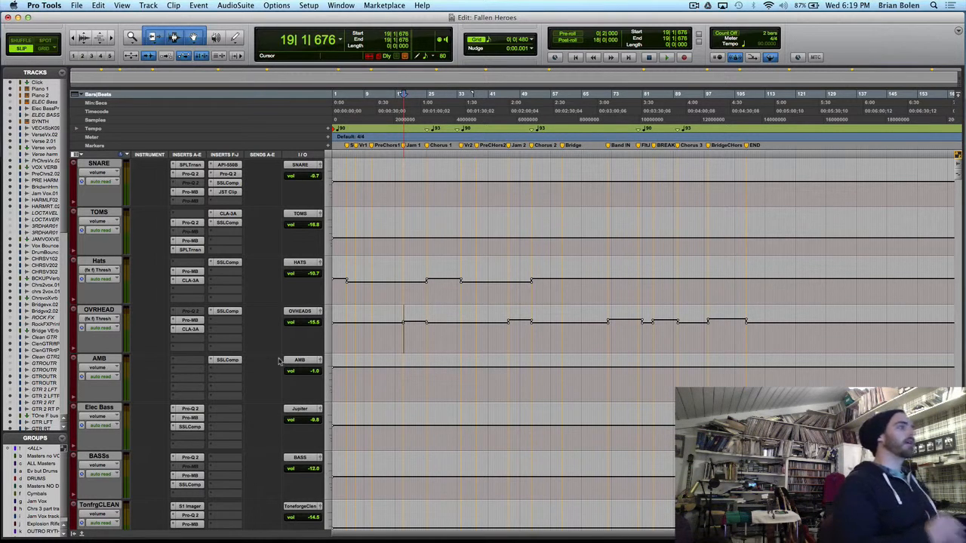
- Play the song from the Chorus 1 marker and stop playback after listening to the section
{"action": "left_click", "coordinate": [426, 154]}
{"action": "key", "text": "space"}
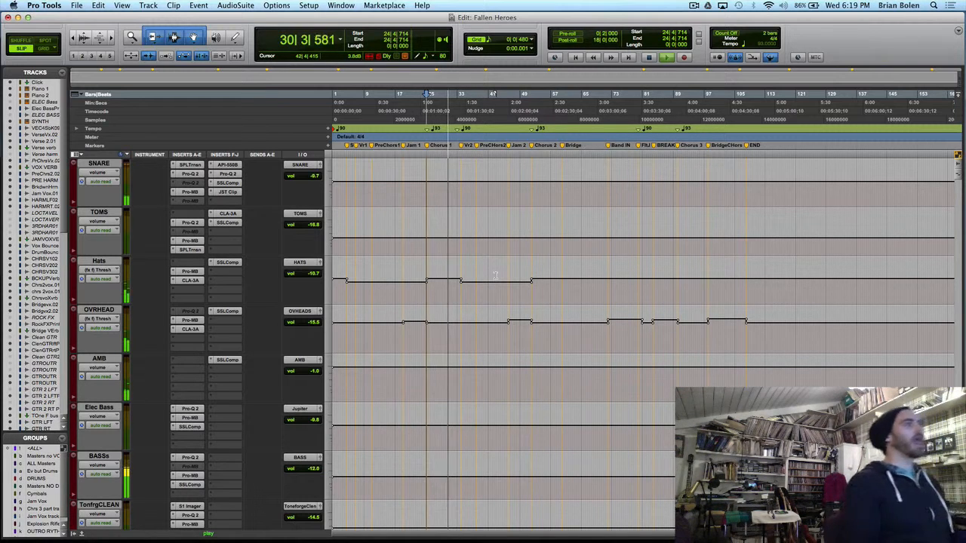
{"action": "scroll", "coordinate": [469, 321], "scroll_direction": "down", "scroll_amount": 3}
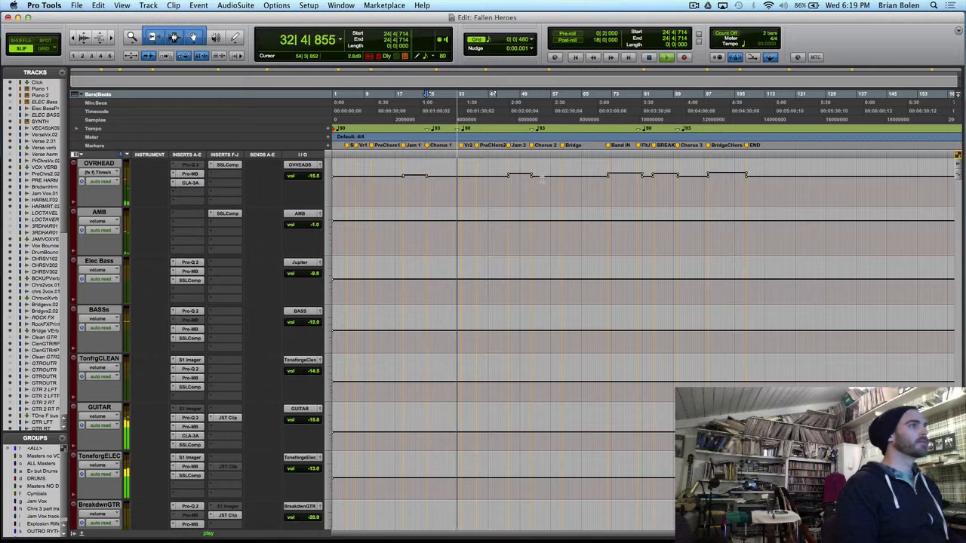
{"action": "key", "text": "space"}
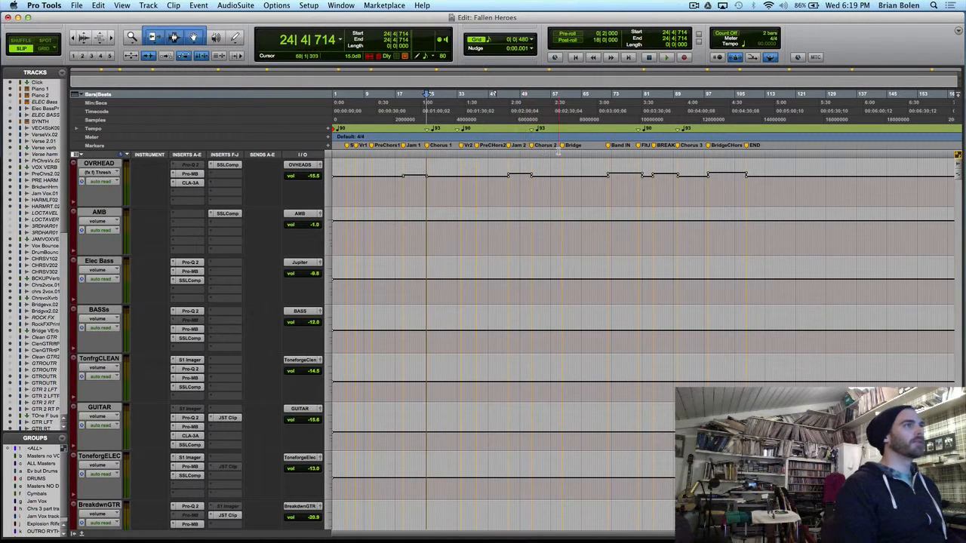
- Play the song from the Band IN marker and stop playback after a few bars
{"action": "left_click", "coordinate": [609, 149]}
{"action": "key", "text": "space"}
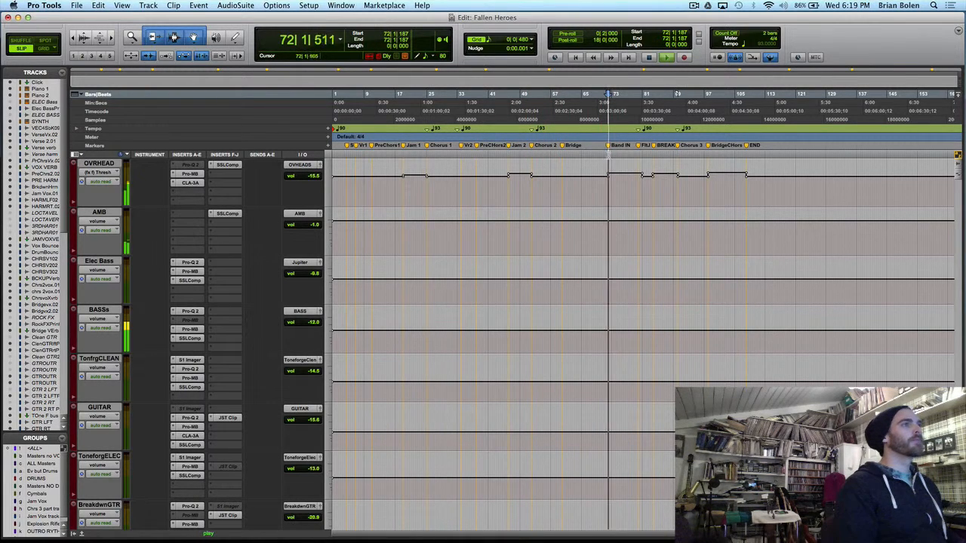
{"action": "scroll", "coordinate": [699, 200], "scroll_direction": "up", "scroll_amount": 5}
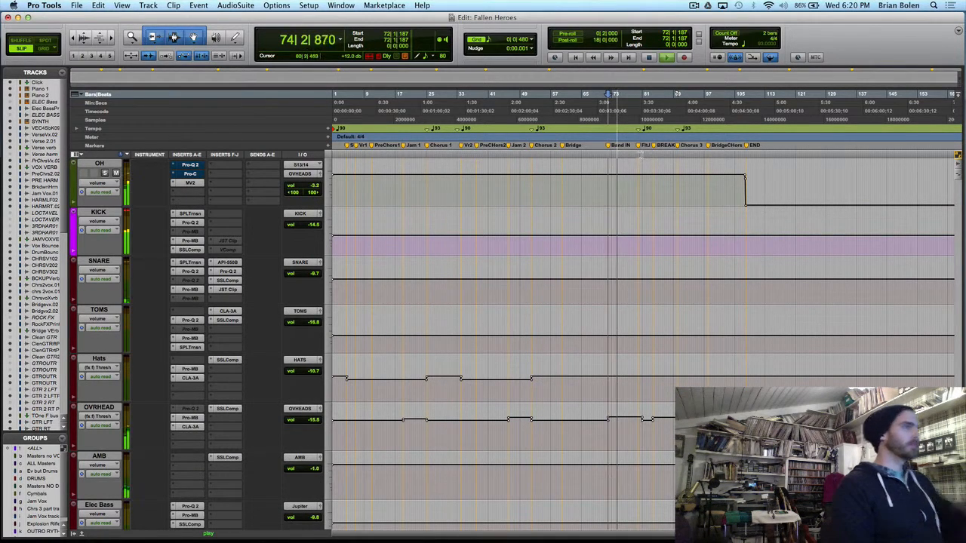
{"action": "key", "text": "space"}
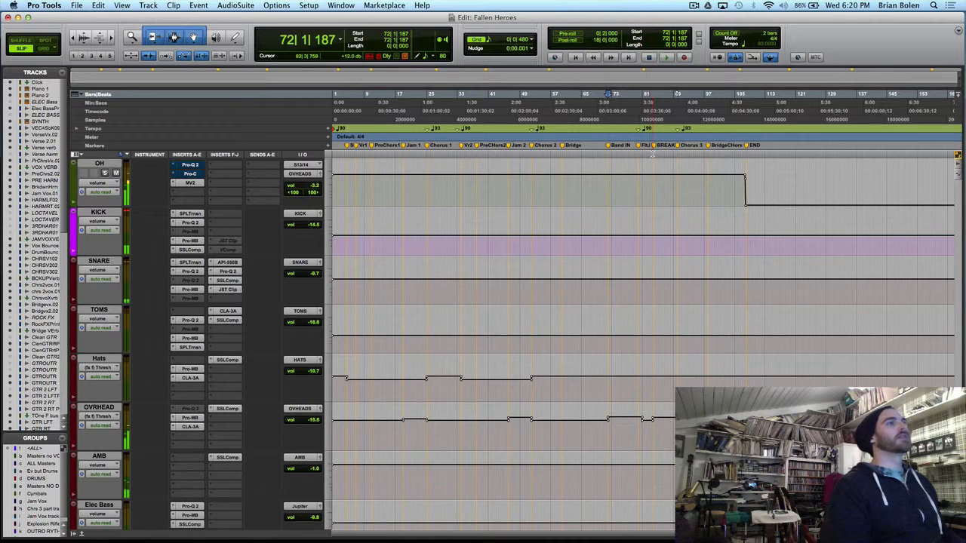
- Play from the BREAKDOWN marker, find the breakdown vocal clips on the BrkdwnHrm and Jam Vox.01 tracks, and stop playback
{"action": "left_click", "coordinate": [654, 145]}
{"action": "scroll", "coordinate": [713, 314], "scroll_direction": "down", "scroll_amount": 15}
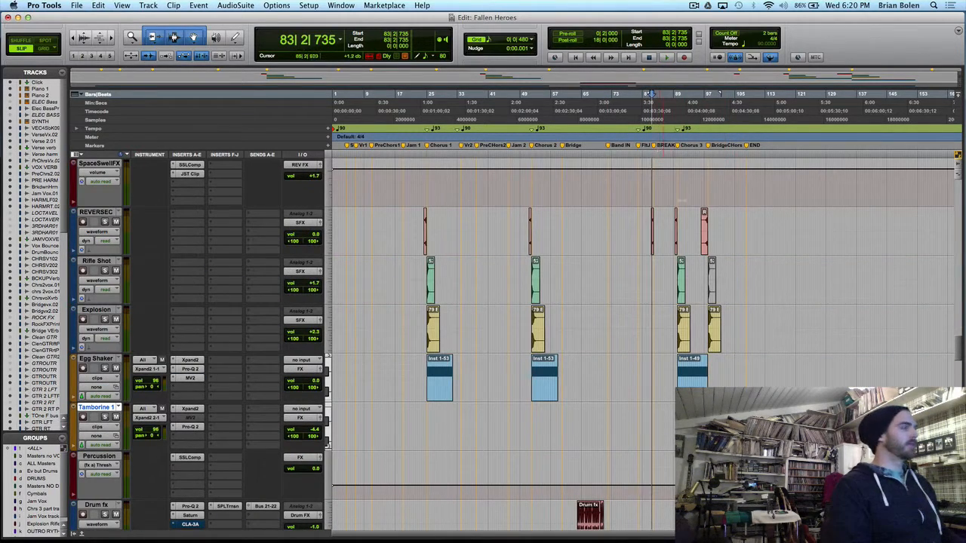
{"action": "key", "text": "space"}
{"action": "scroll", "coordinate": [753, 272], "scroll_direction": "up", "scroll_amount": 4}
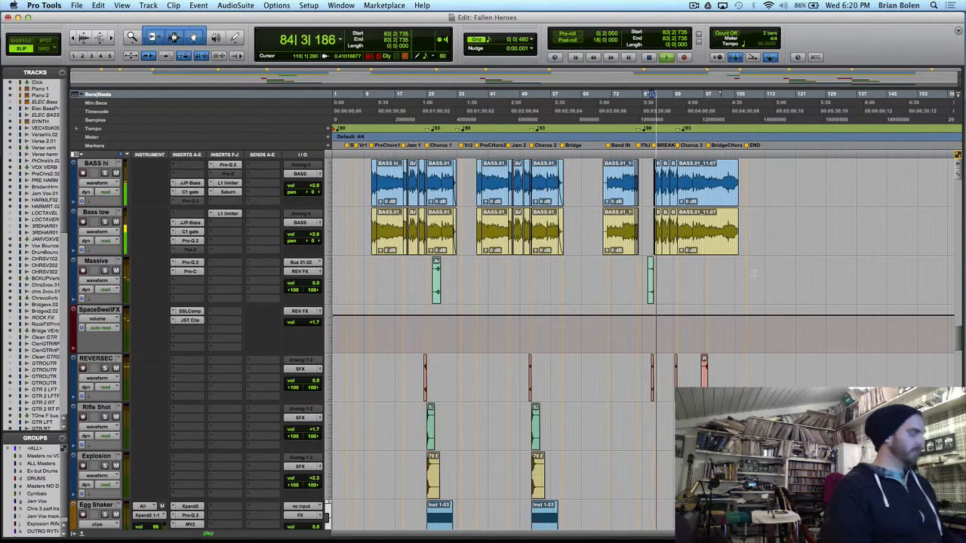
{"action": "key", "text": "t"}
{"action": "key", "text": "t"}
{"action": "scroll", "coordinate": [753, 272], "scroll_direction": "up", "scroll_amount": 8}
{"action": "scroll", "coordinate": [754, 273], "scroll_direction": "up", "scroll_amount": 15}
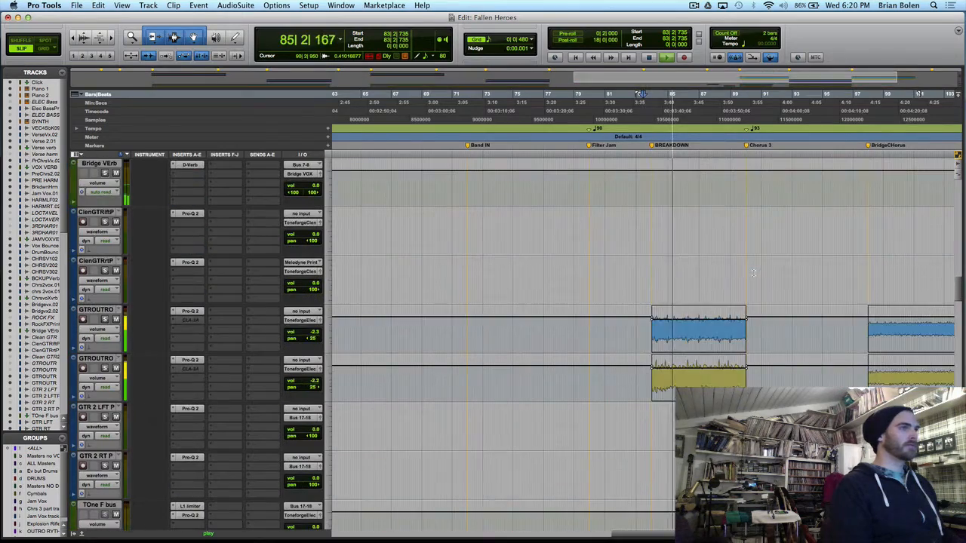
{"action": "scroll", "coordinate": [753, 272], "scroll_direction": "up", "scroll_amount": 12}
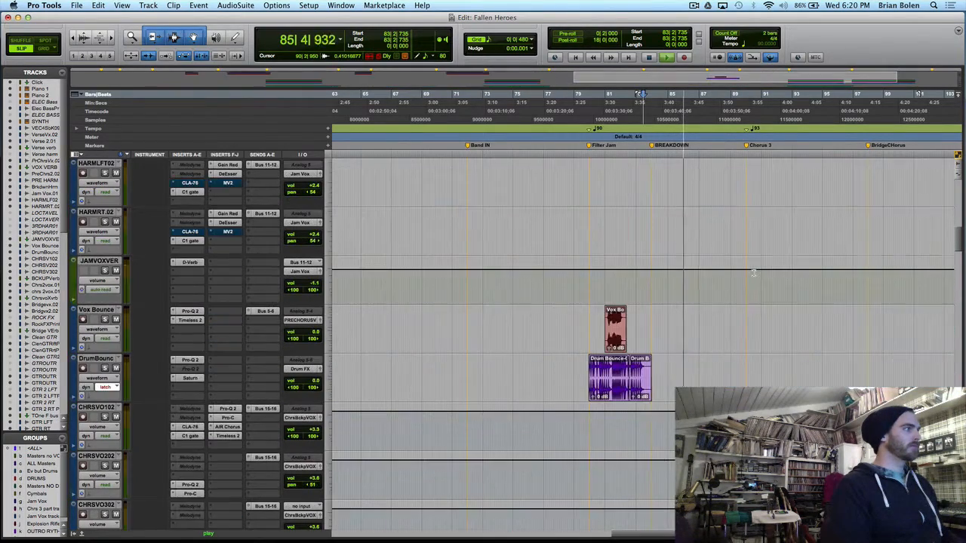
{"action": "key", "text": "space"}
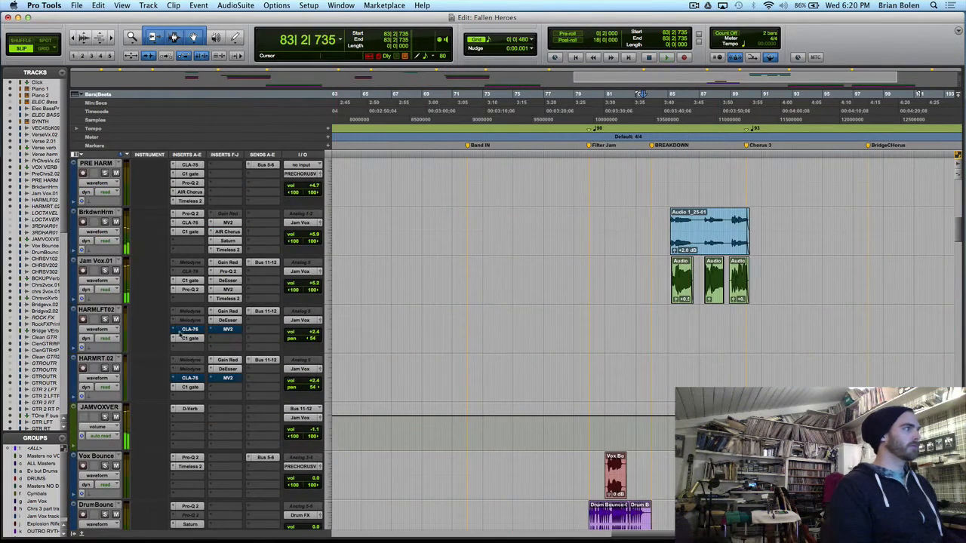
- Play the breakdown, solo the Jam Vox.01 track and check its DeEsser, closing the plug-in again
{"action": "key", "text": "space"}
{"action": "left_click", "coordinate": [105, 270]}
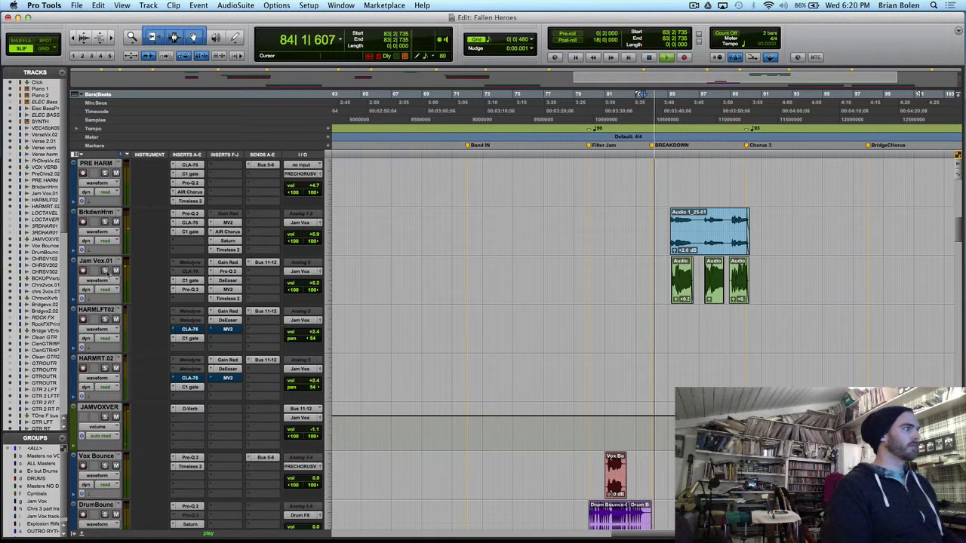
{"action": "left_click", "coordinate": [227, 280]}
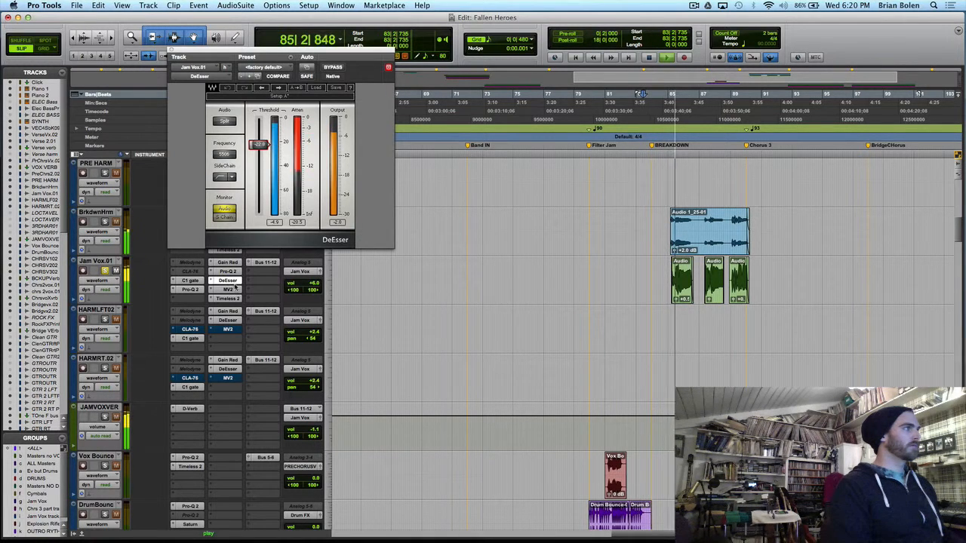
{"action": "left_click", "coordinate": [227, 281]}
- Solo the BrkdwnHrm track, play it from the start of its breakdown clip and stop playback
{"action": "left_click", "coordinate": [105, 221]}
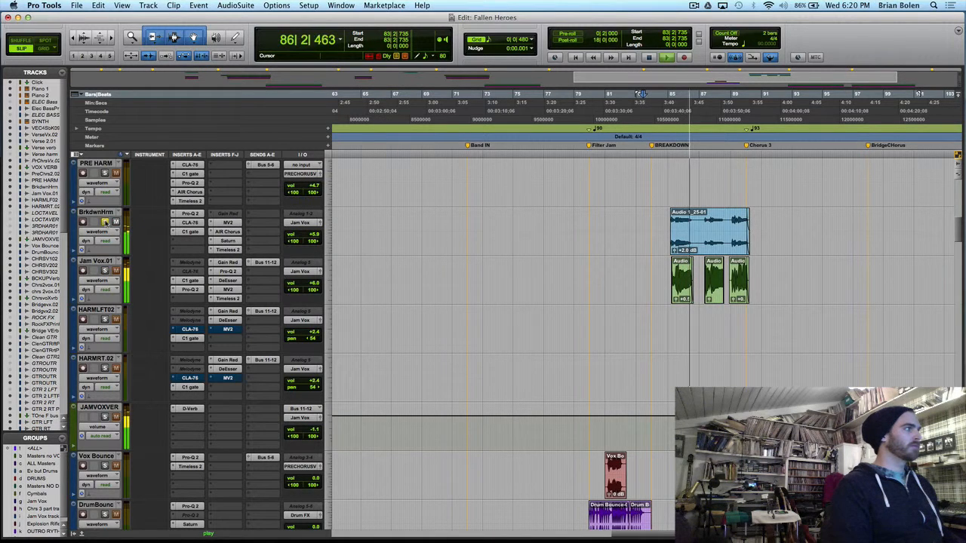
{"action": "key", "text": "space"}
{"action": "key", "text": "space"}
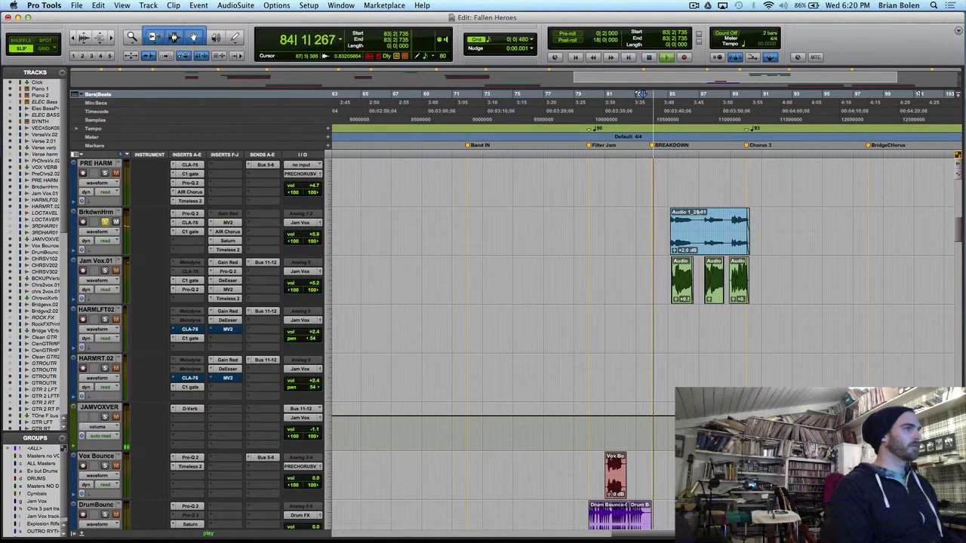
{"action": "key", "text": "space"}
{"action": "left_click", "coordinate": [670, 230]}
{"action": "key", "text": "space"}
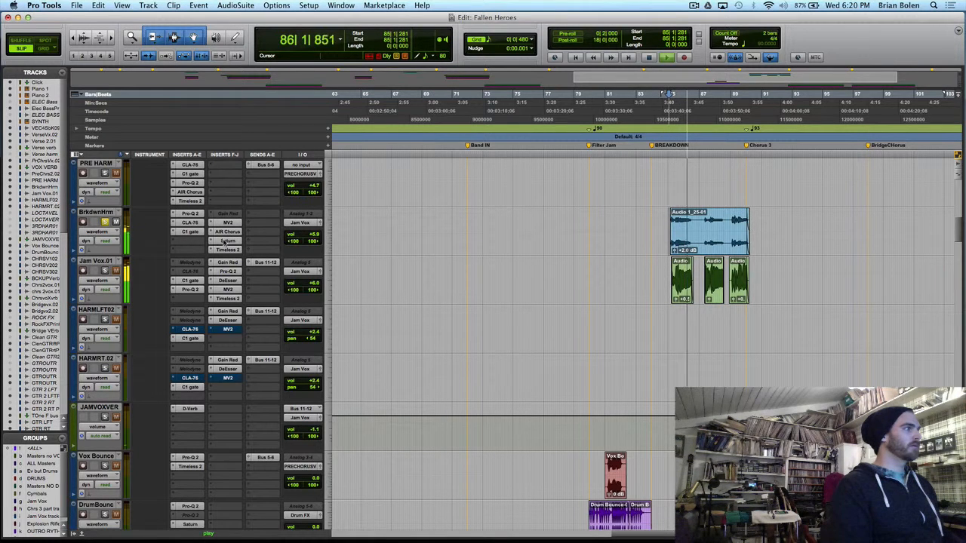
{"action": "key", "text": "space"}
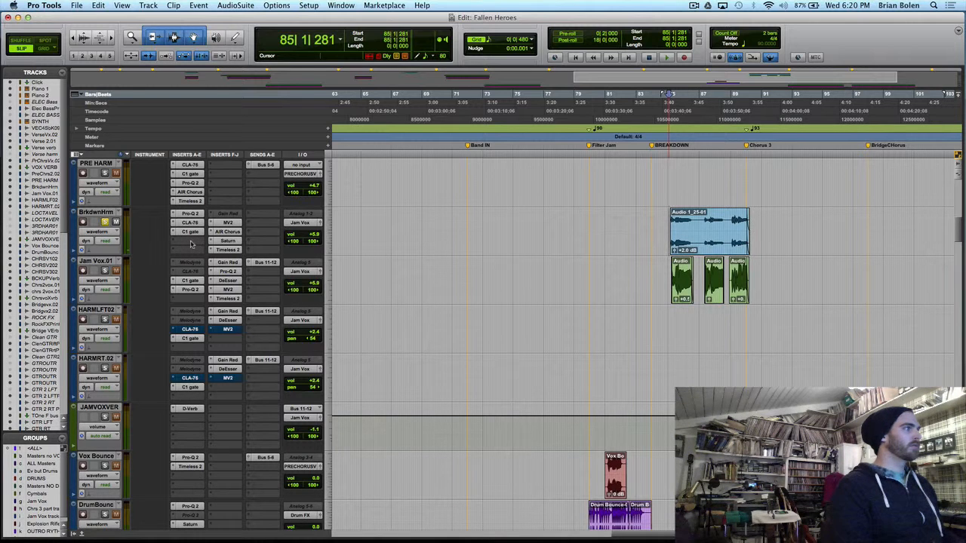
- Insert the multichannel stereo DeEsser in the fourth insert slot of the BrkdwnHrm track
{"action": "left_click", "coordinate": [191, 242]}
{"action": "mouse_move", "coordinate": [221, 256]}
{"action": "mouse_move", "coordinate": [324, 244]}
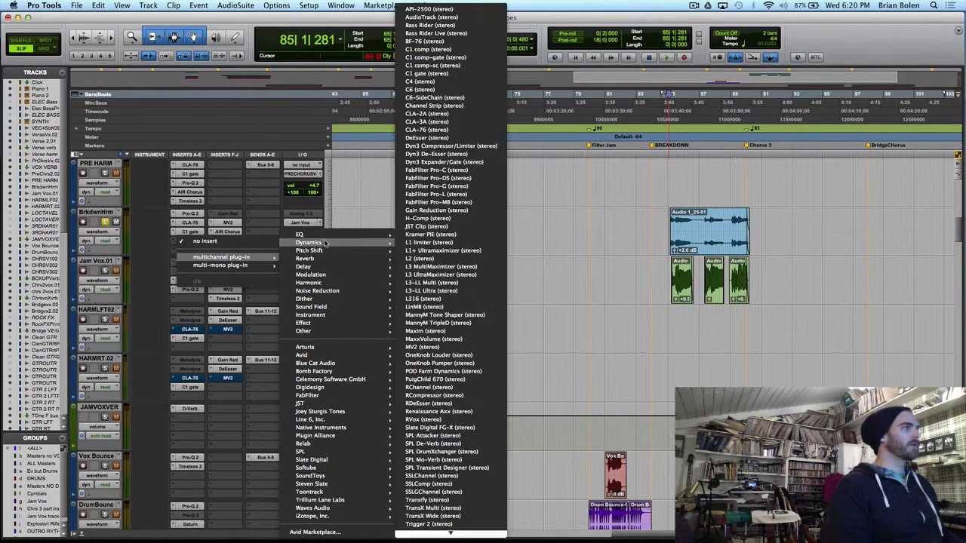
{"action": "left_click", "coordinate": [427, 137]}
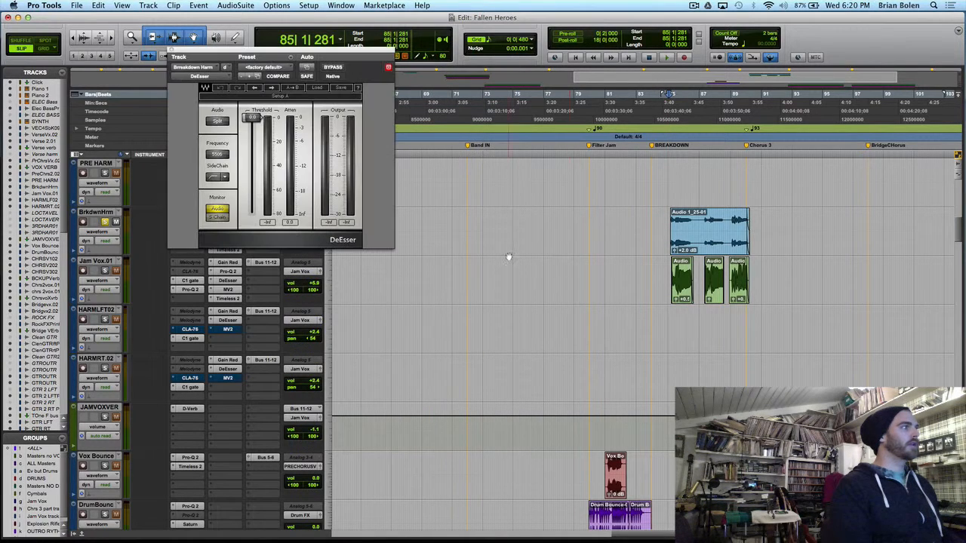
- Lower the DeEsser threshold on BrkdwnHrm while repeatedly replaying the first breakdown vocal phrase, and close the plug-in
{"action": "key", "text": "space"}
{"action": "left_click_drag", "start_coordinate": [252, 119], "coordinate": [253, 158]}
{"action": "key", "text": "space"}
{"action": "key", "text": "space"}
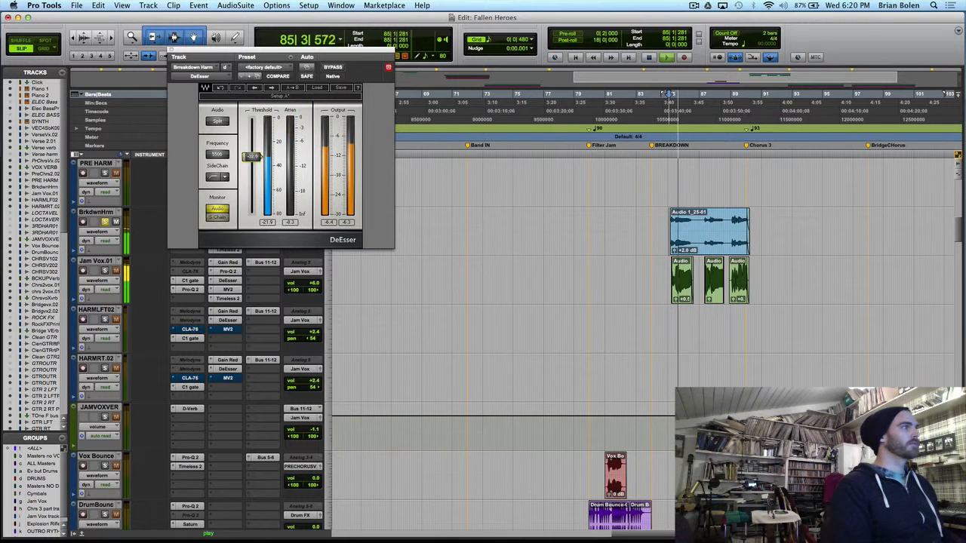
{"action": "key", "text": "space"}
{"action": "key", "text": "space"}
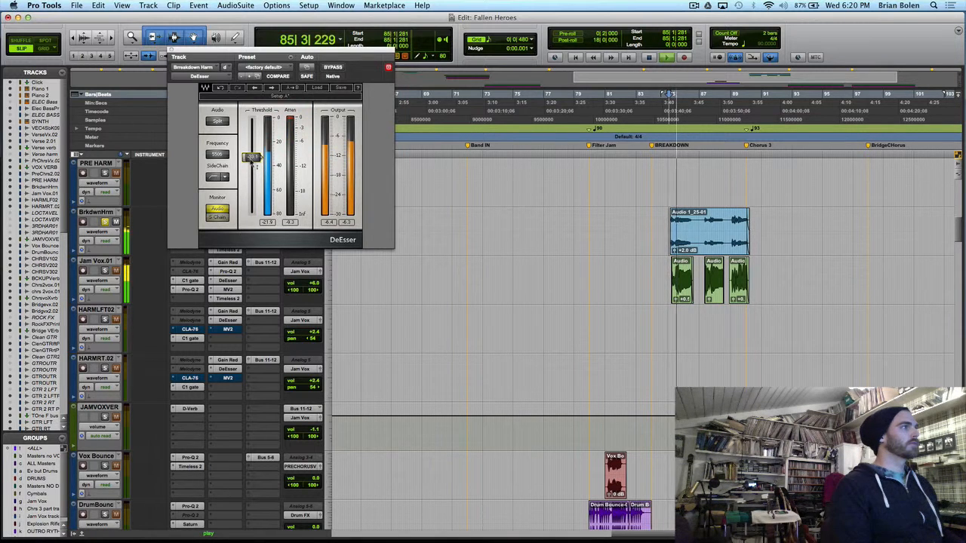
{"action": "key", "text": "space"}
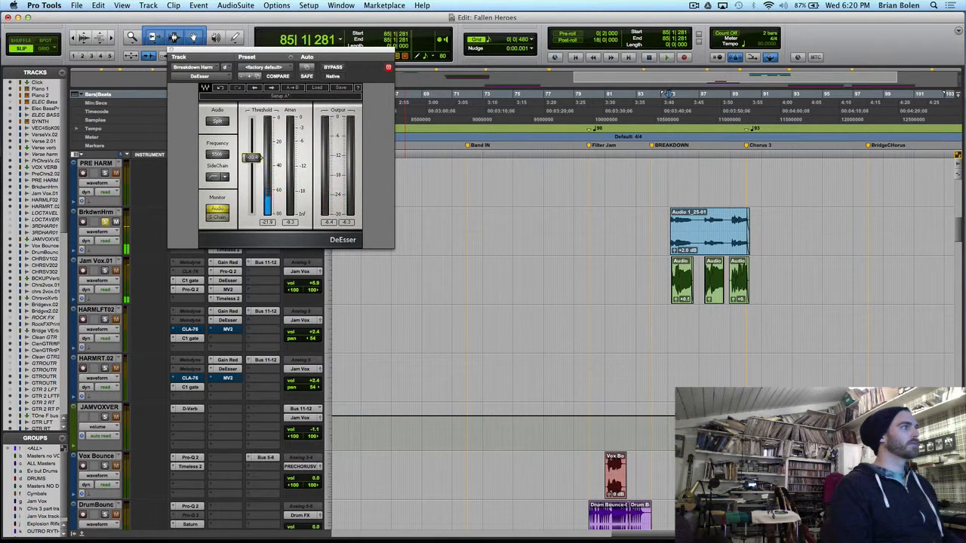
{"action": "key", "text": "space"}
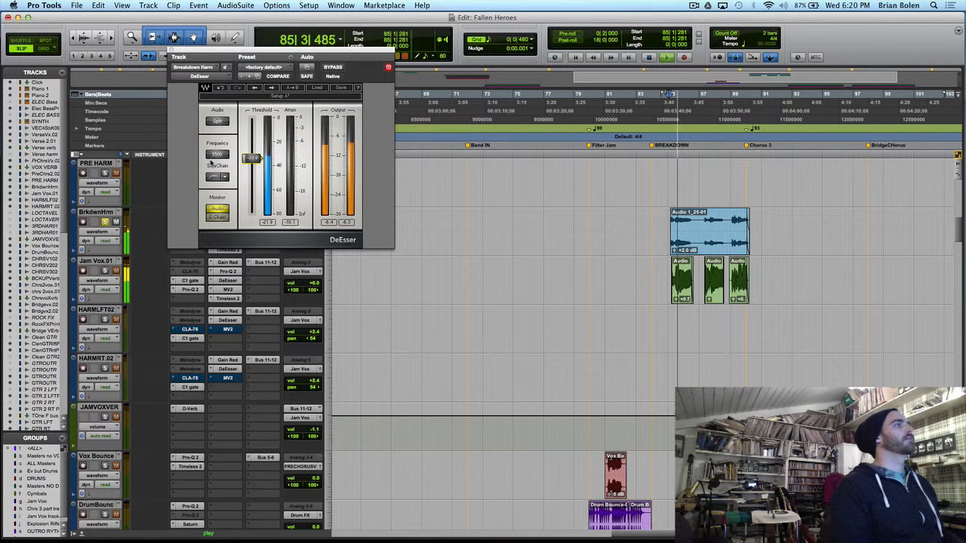
{"action": "left_click", "coordinate": [171, 50]}
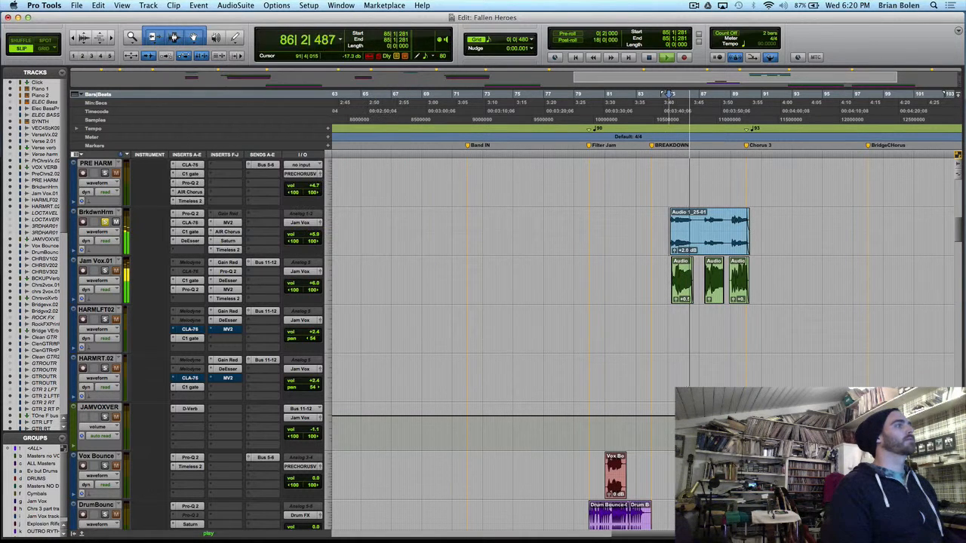
- Trim the start of the BrkdwnHrm clip to near the Jam Vox.01 clip's start with a short fade-in, and audition it
{"action": "key", "text": "space"}
{"action": "key", "text": "space"}
{"action": "key", "text": "space"}
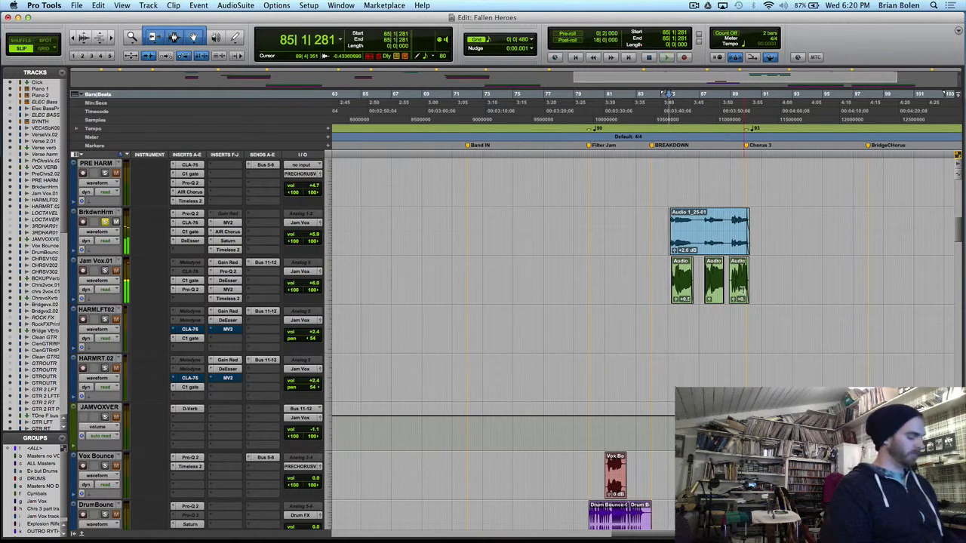
{"action": "key", "text": "t"}
{"action": "key", "text": "t"}
{"action": "key", "text": "t"}
{"action": "key", "text": "t"}
{"action": "scroll", "coordinate": [744, 239], "scroll_direction": "right", "scroll_amount": 1}
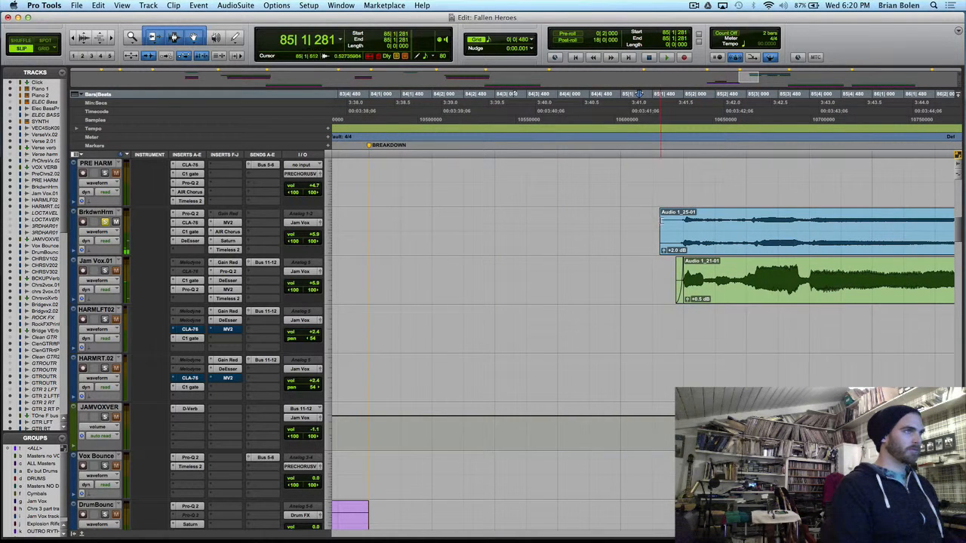
{"action": "left_click_drag", "start_coordinate": [663, 219], "coordinate": [684, 213]}
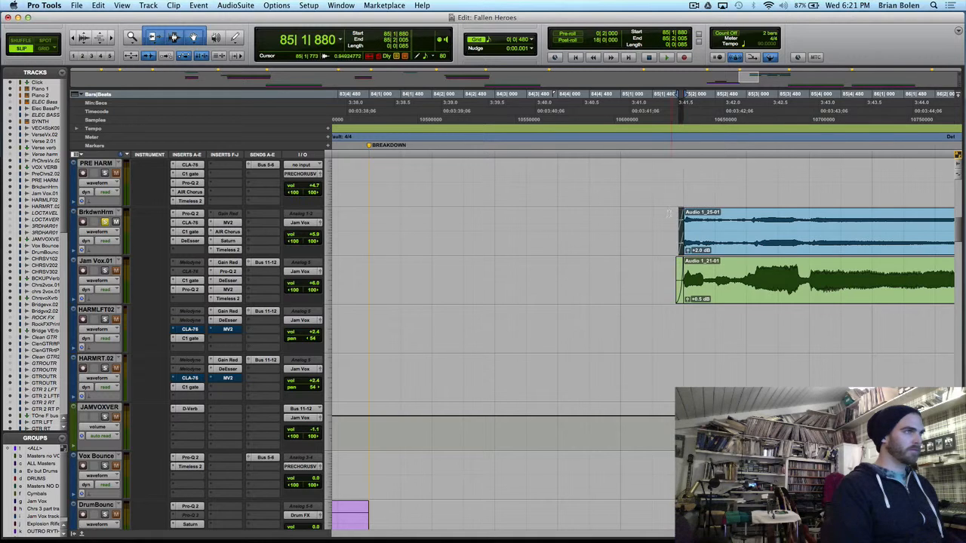
{"action": "left_click", "coordinate": [668, 215]}
{"action": "key", "text": "space"}
{"action": "key", "text": "space"}
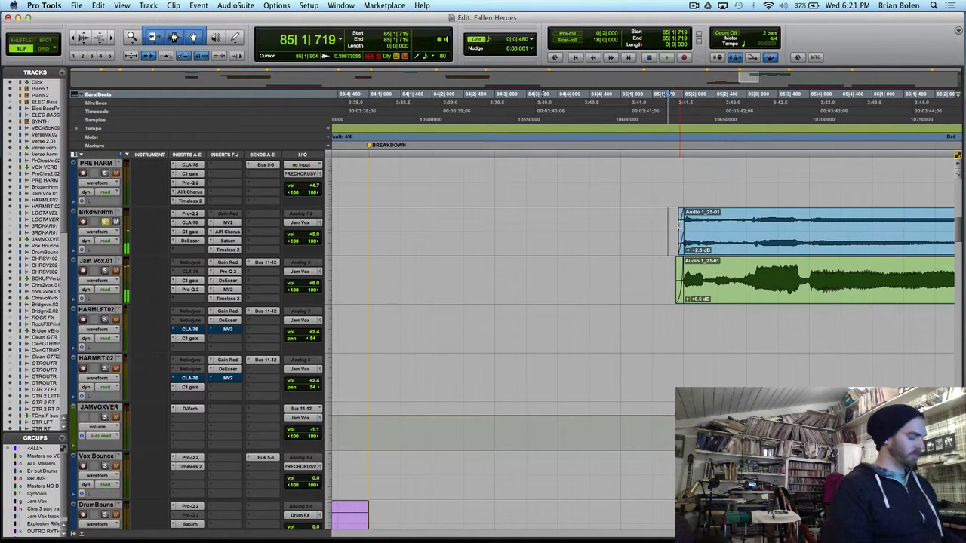
- Trim the BrkdwnHrm clip's start slightly further, readjust its fade-in and replay the vocal entrance
{"action": "key", "text": "super+bracketright"}
{"action": "left_click_drag", "start_coordinate": [686, 227], "coordinate": [711, 224]}
{"action": "left_click", "coordinate": [686, 223]}
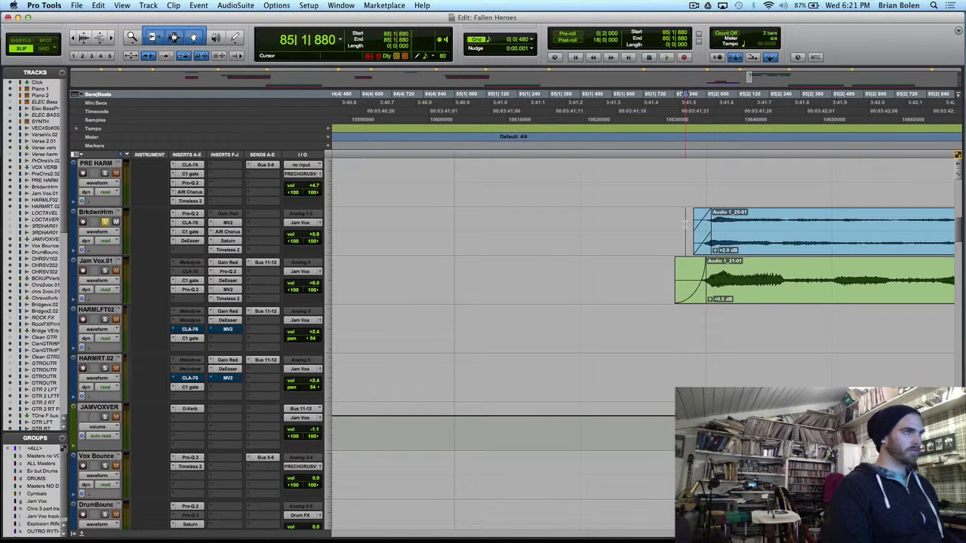
{"action": "key", "text": "space"}
{"action": "key", "text": "space"}
{"action": "key", "text": "space"}
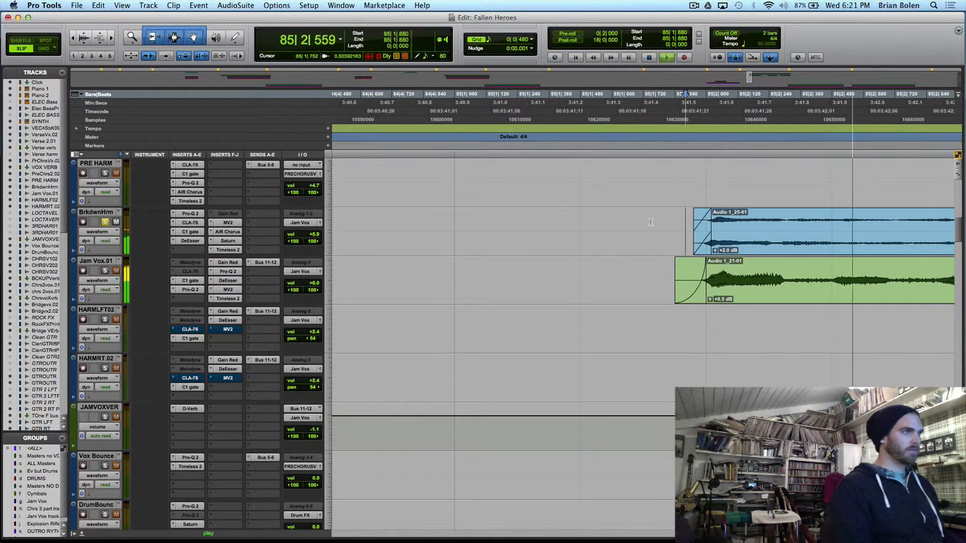
{"action": "left_click", "coordinate": [646, 222]}
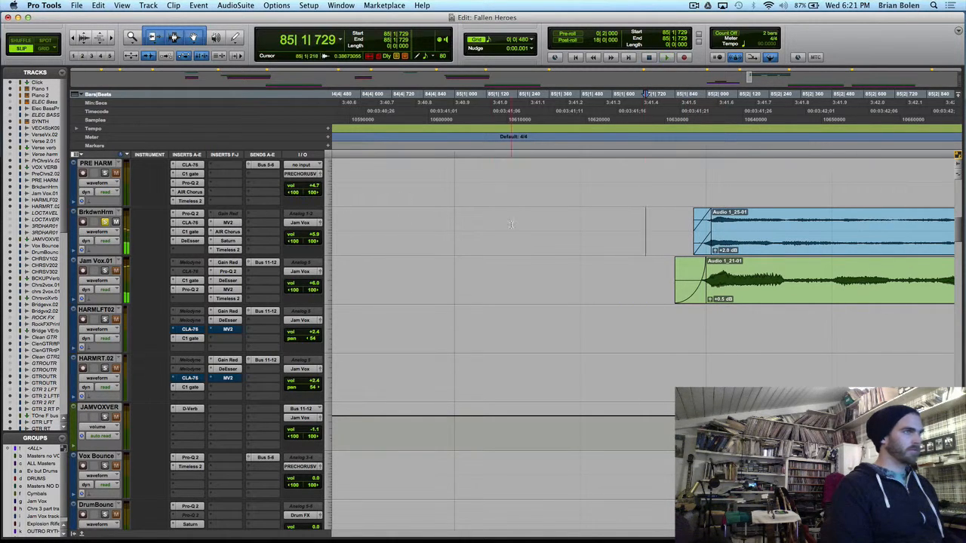
- Lengthen the fade-in at the start of the BrkdwnHrm clip a little more and replay the entrance
{"action": "left_click_drag", "start_coordinate": [709, 225], "coordinate": [719, 225]}
{"action": "left_click", "coordinate": [688, 223]}
{"action": "key", "text": "space"}
{"action": "key", "text": "space"}
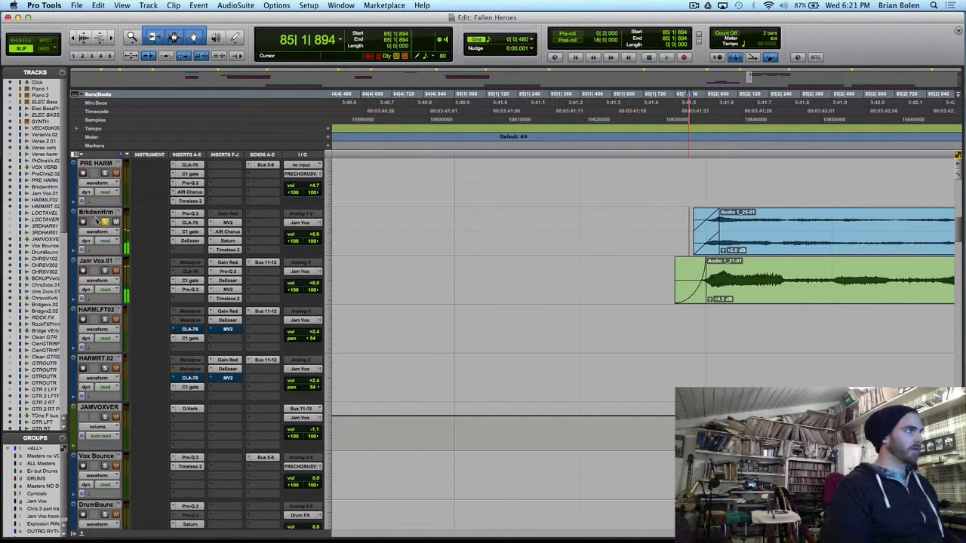
- Unsolo BrkdwnHrm, play the breakdown in the full mix from bar 85 and stop playback
{"action": "key", "text": "r"}
{"action": "key", "text": "r"}
{"action": "key", "text": "r"}
{"action": "key", "text": "r"}
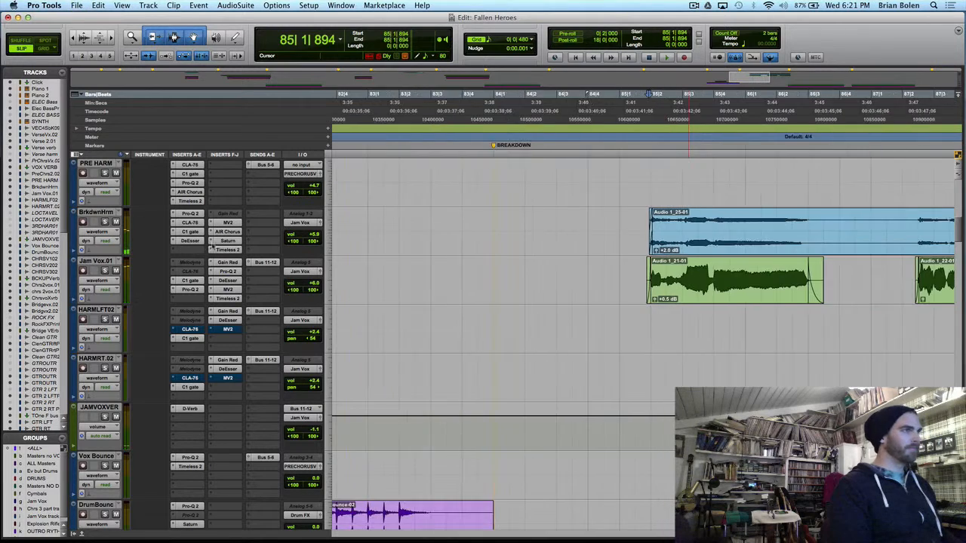
{"action": "left_click", "coordinate": [631, 219]}
{"action": "key", "text": "space"}
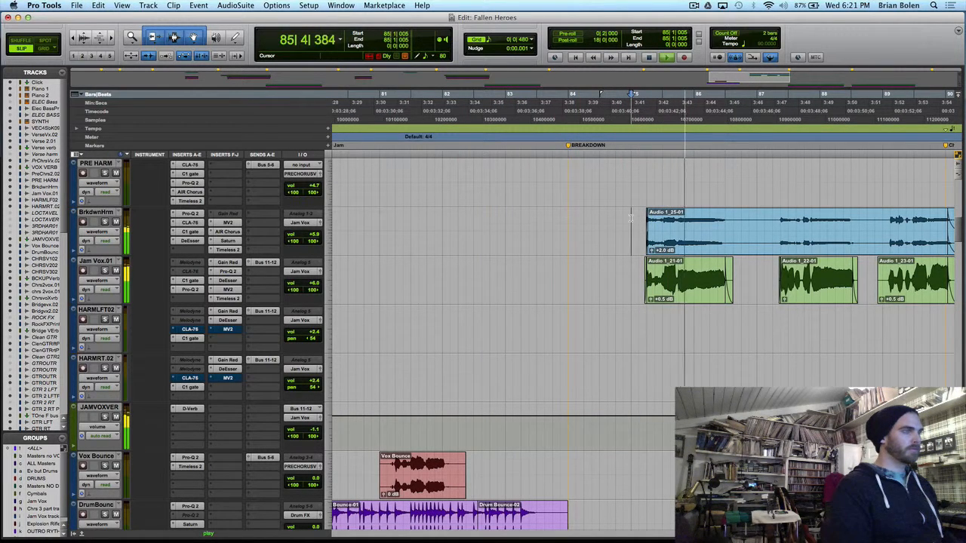
{"action": "key", "text": "r"}
{"action": "key", "text": "r"}
{"action": "key", "text": "r"}
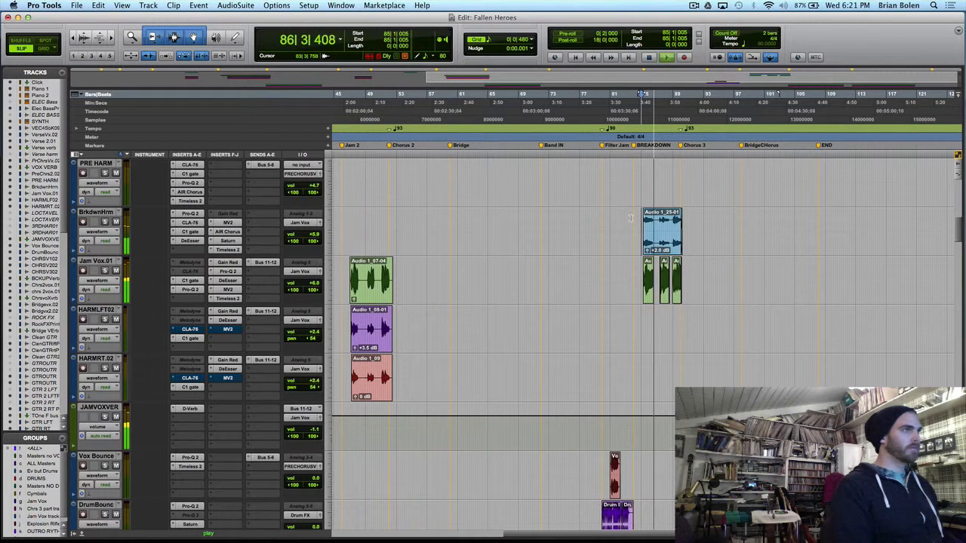
{"action": "key", "text": "space"}
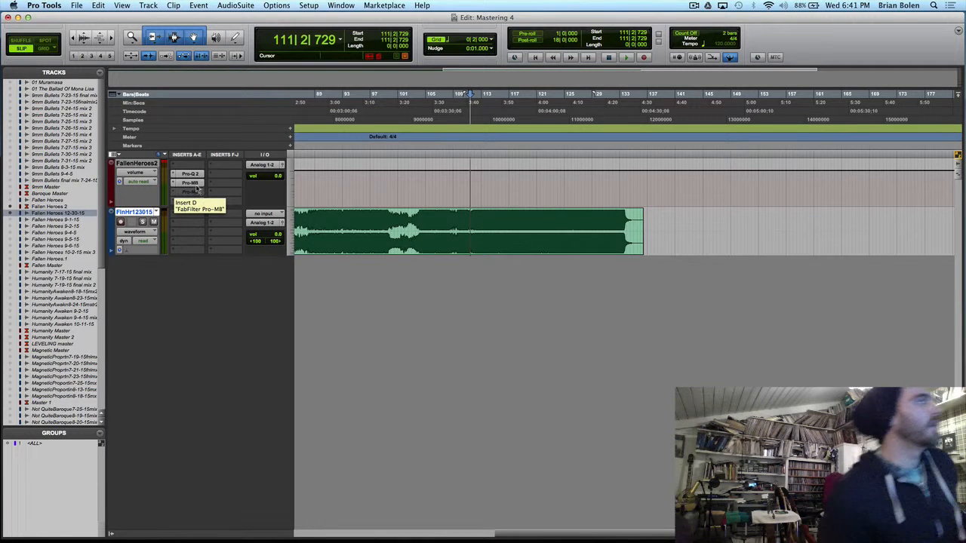
- Inspect the Pro-Q 2 cuts and the Pro-MB band settings on the Fallen Heroes 2 master track in the Mastering 4 session
{"action": "left_click", "coordinate": [494, 238]}
{"action": "key", "text": "Left"}
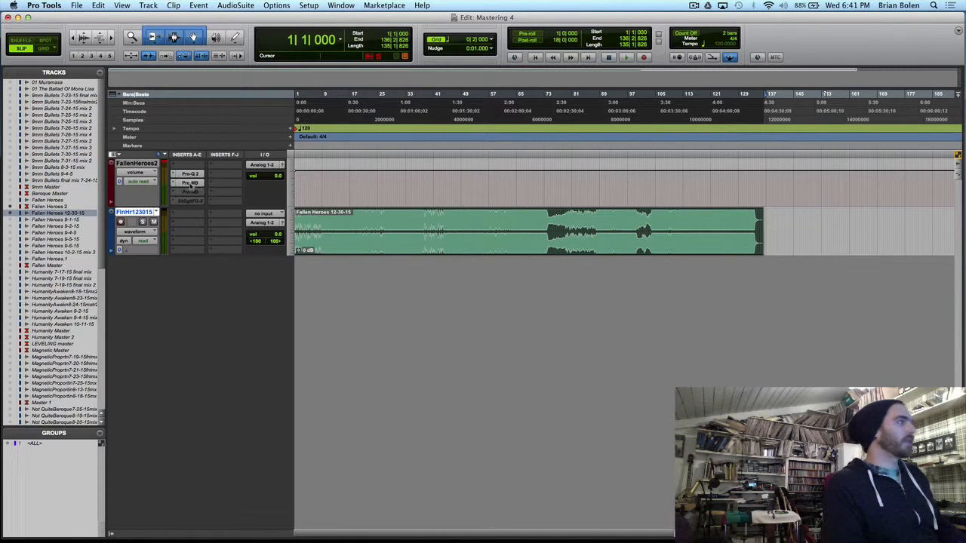
{"action": "left_click", "coordinate": [190, 175]}
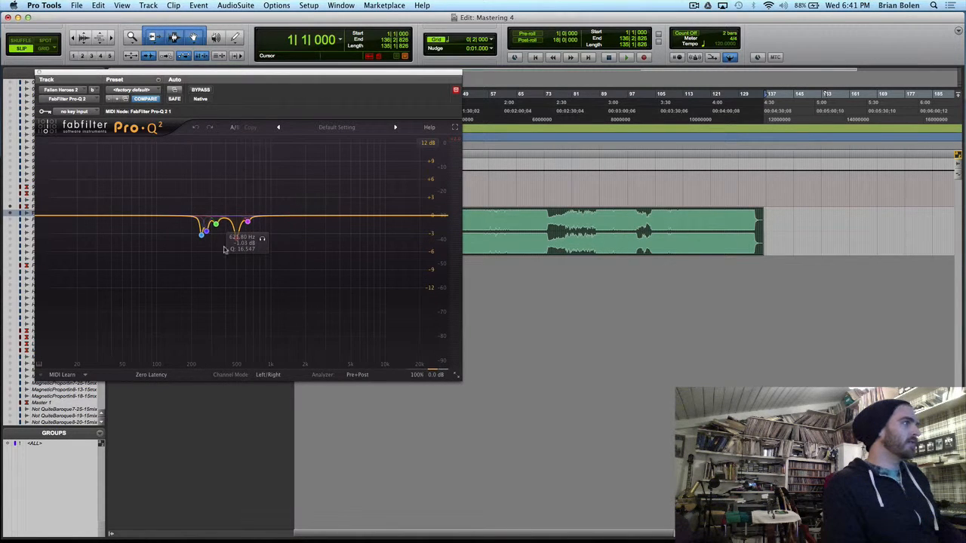
{"action": "left_click_drag", "start_coordinate": [218, 224], "coordinate": [236, 238]}
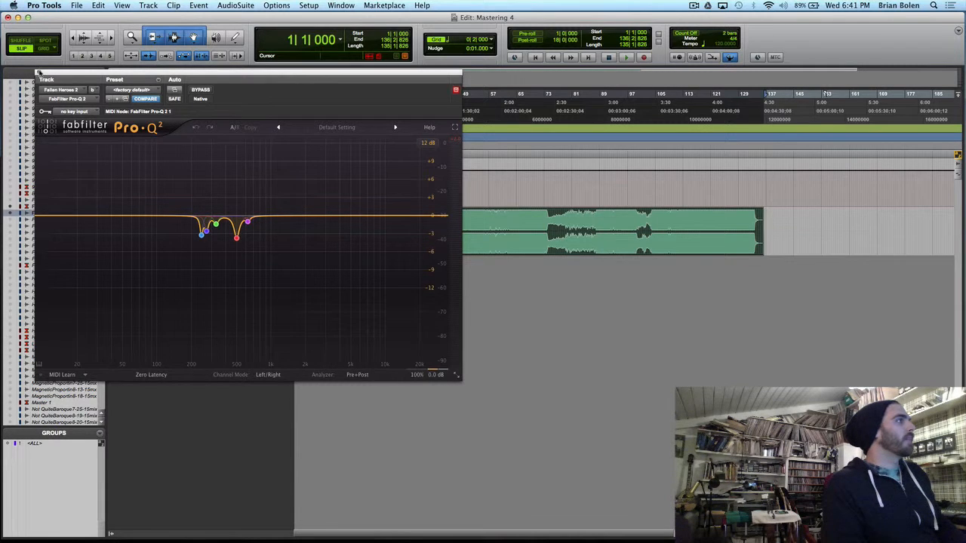
{"action": "left_click", "coordinate": [40, 73]}
{"action": "left_click", "coordinate": [192, 183]}
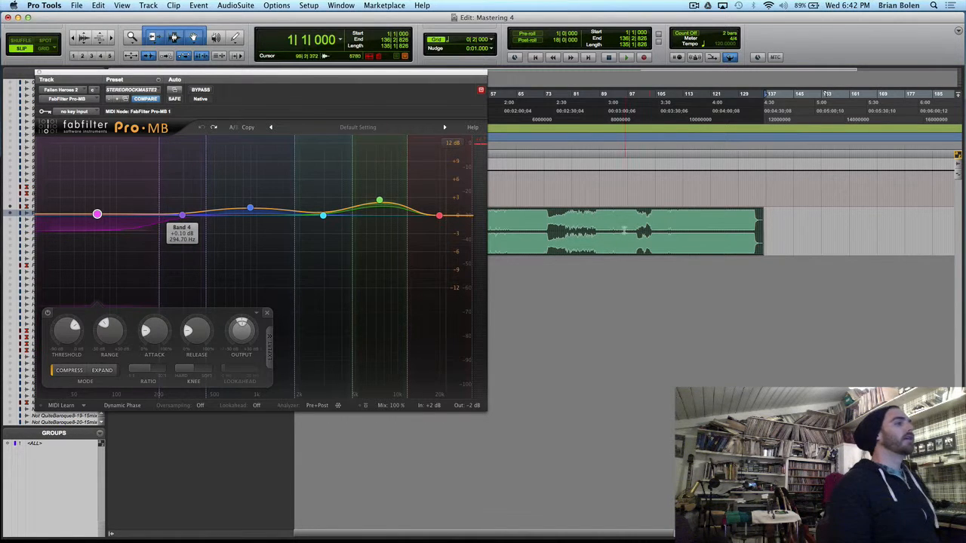
{"action": "mouse_move", "coordinate": [99, 215]}
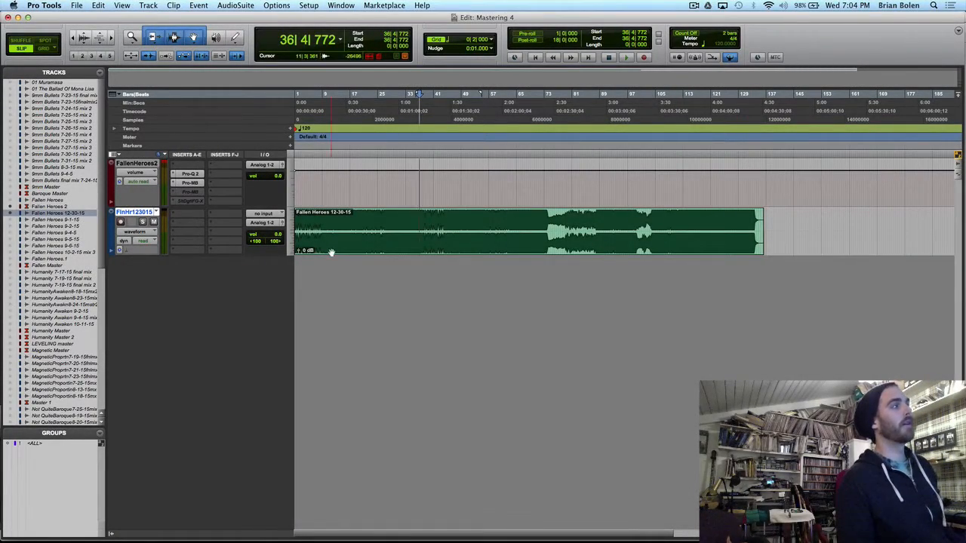
- Bypass Pro-Q 2 and Pro-MB on the Fallen Heroes 2 master track and audition the song from bars 19, 14 and 11
{"action": "left_click", "coordinate": [196, 174], "text": "super"}
{"action": "left_click", "coordinate": [195, 184], "text": "super"}
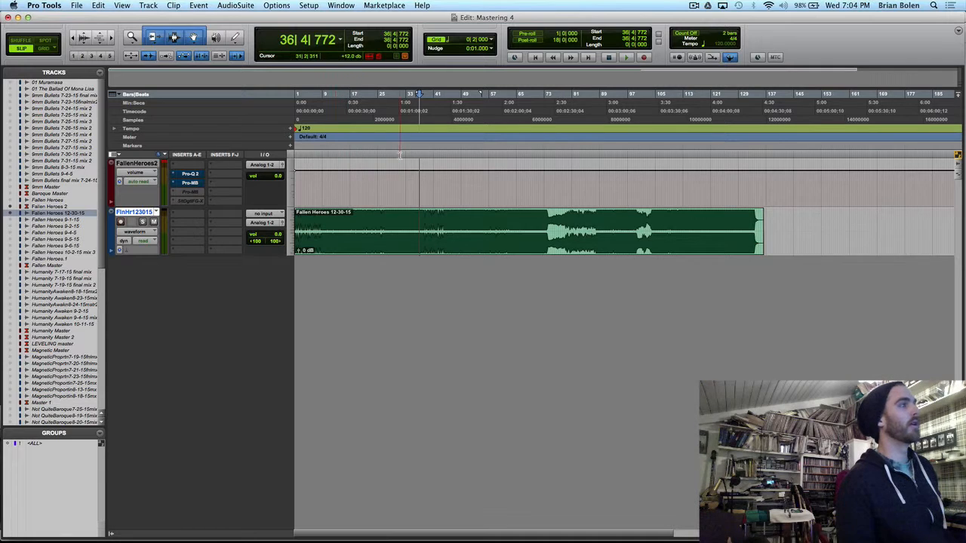
{"action": "left_click", "coordinate": [358, 177]}
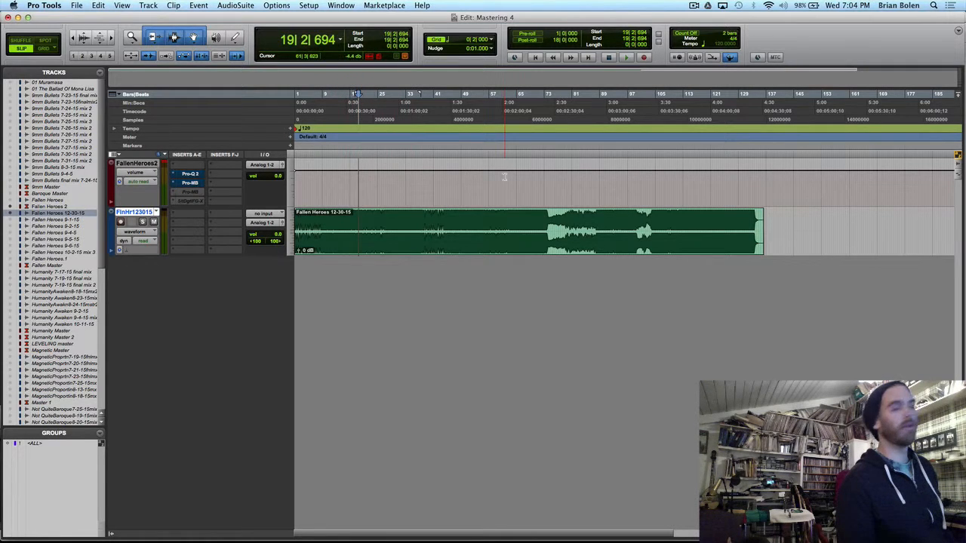
{"action": "key", "text": "space"}
{"action": "key", "text": "space"}
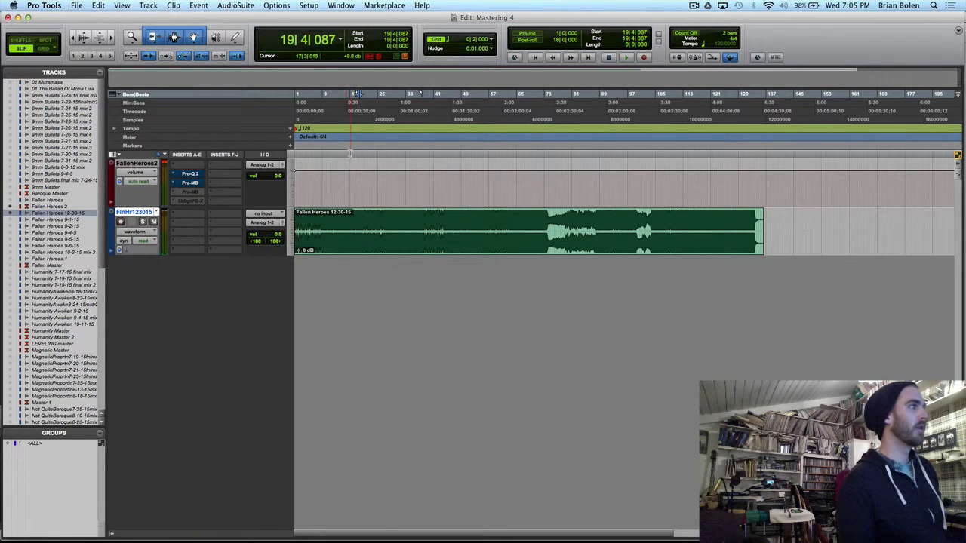
{"action": "left_click", "coordinate": [341, 156]}
{"action": "key", "text": "space"}
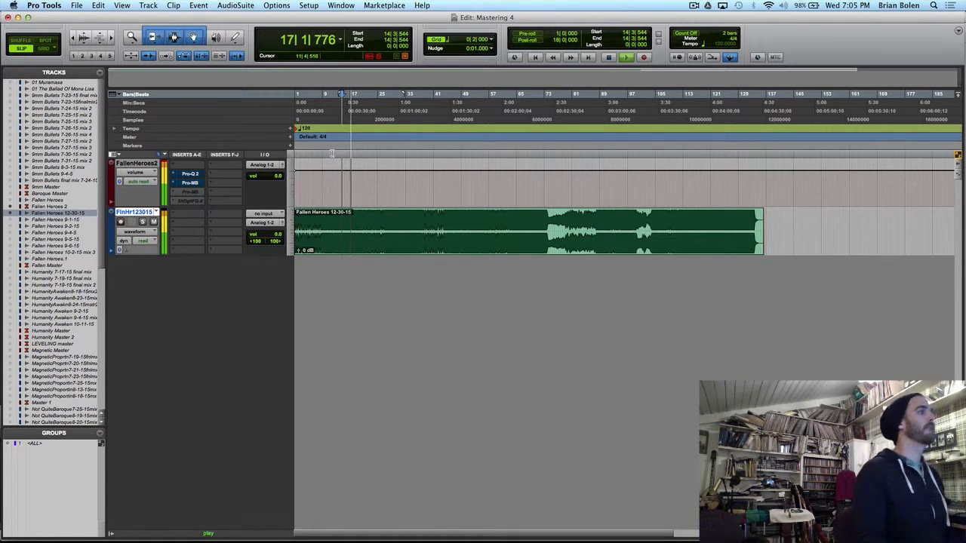
{"action": "left_click", "coordinate": [330, 154]}
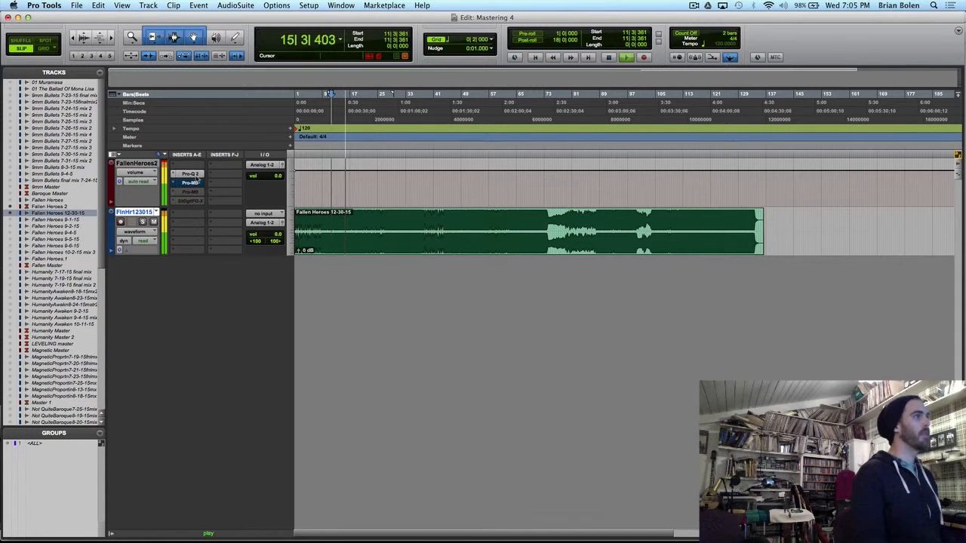
- Look over the Pro-Q 2 cuts on the Fallen Heroes 2 master track and audition from bar 15 with Pro-MB bypassed
{"action": "key", "text": "space"}
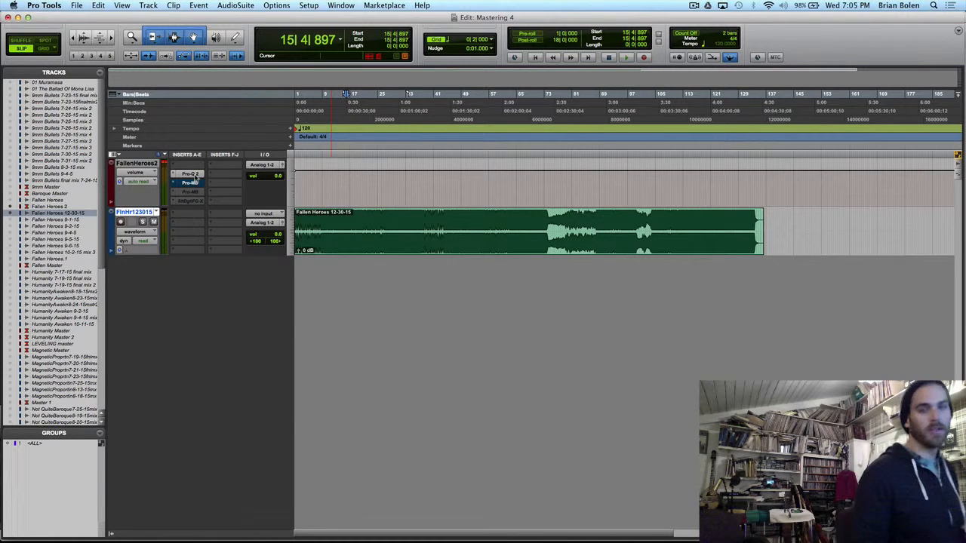
{"action": "left_click", "coordinate": [195, 177]}
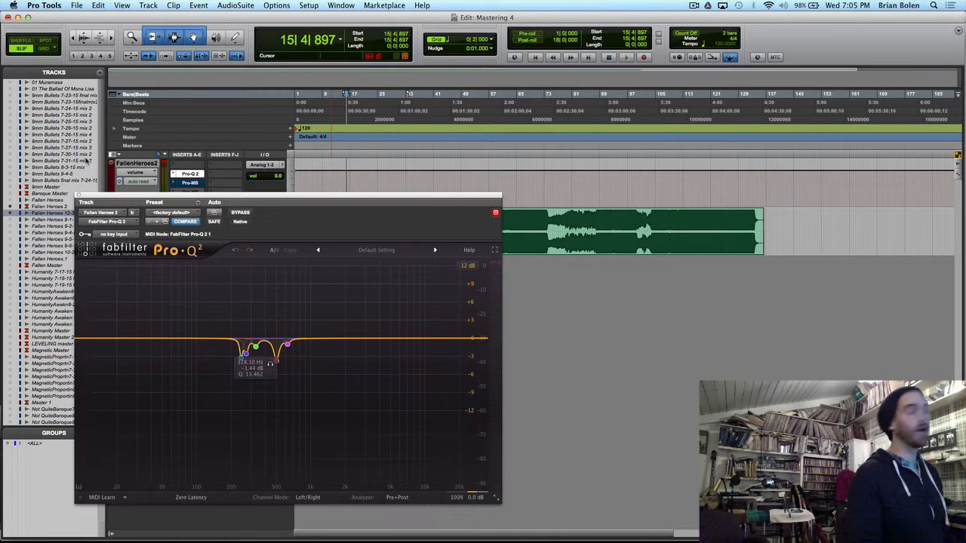
{"action": "left_click", "coordinate": [80, 196]}
{"action": "key", "text": "space"}
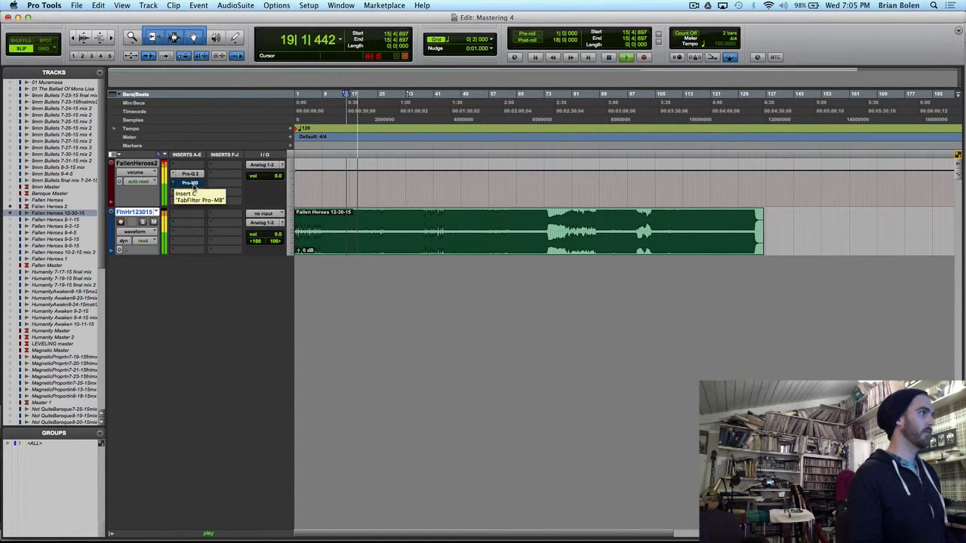
{"action": "key", "text": "space"}
- Open Pro-MB on the master track and play from bar 9, switching its bypass on and off for comparison
{"action": "left_click", "coordinate": [330, 155]}
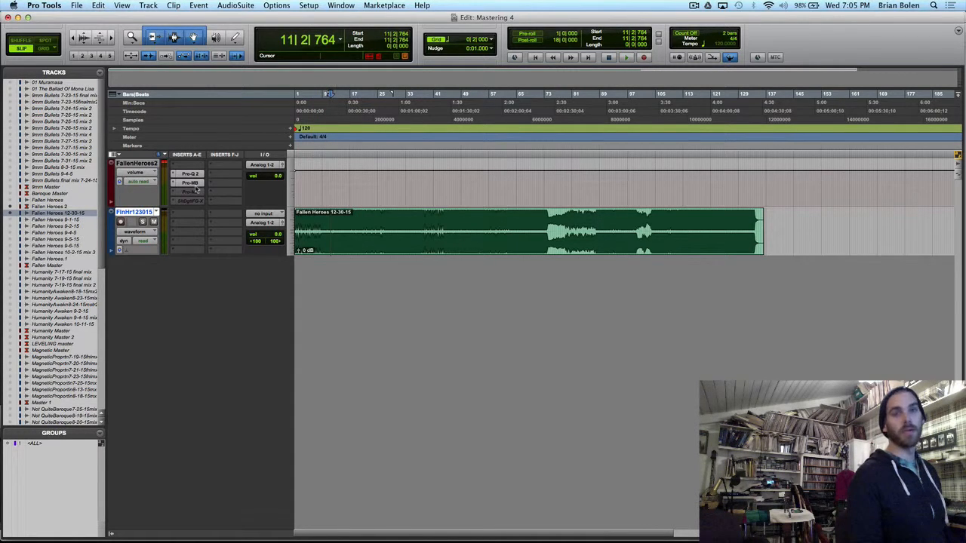
{"action": "left_click", "coordinate": [326, 156]}
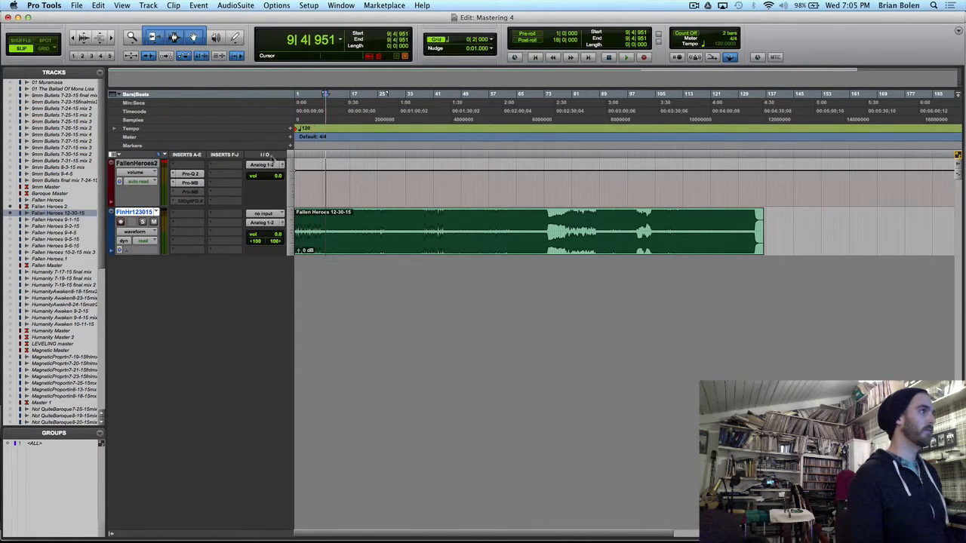
{"action": "left_click", "coordinate": [182, 184]}
{"action": "key", "text": "space"}
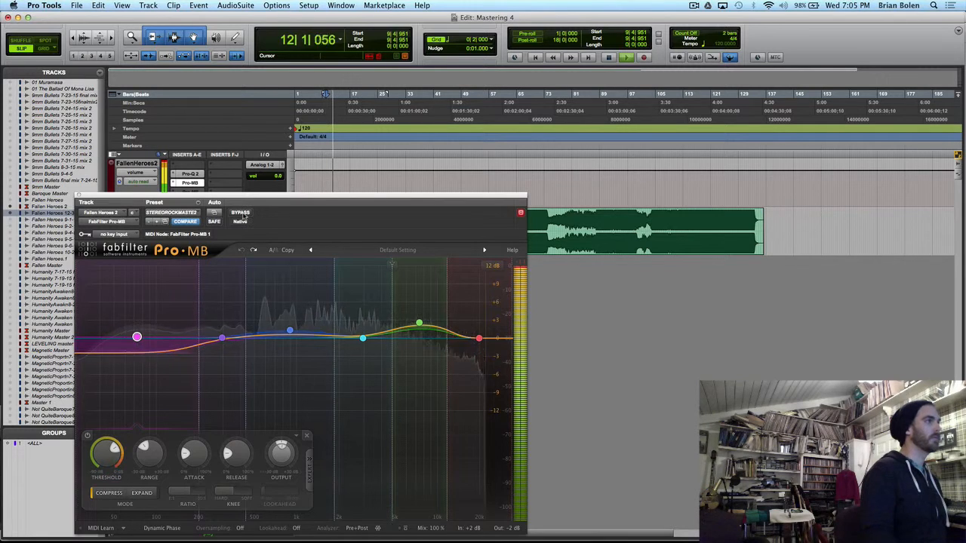
{"action": "left_click", "coordinate": [242, 214]}
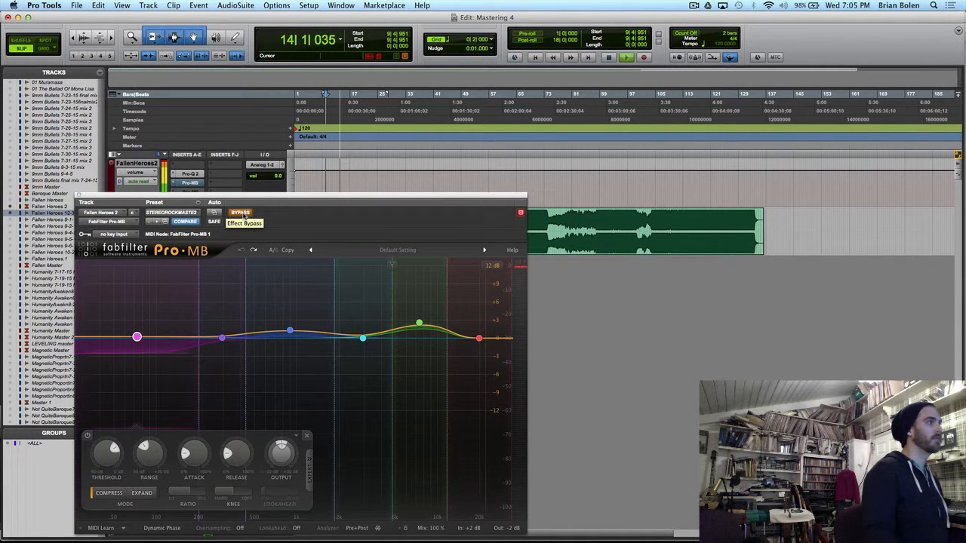
{"action": "left_click", "coordinate": [242, 213]}
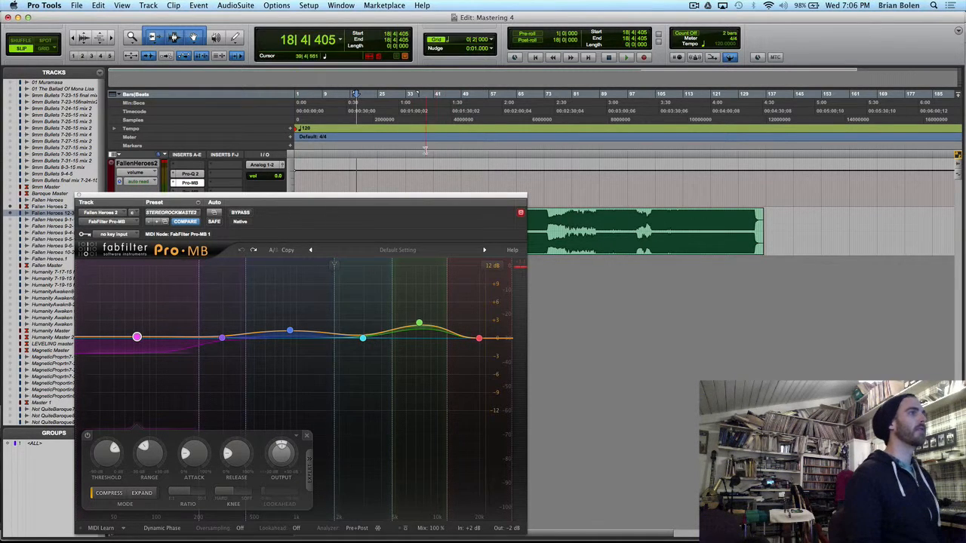
- Play from bar 30 and compare the sound with Pro-Q 2 and Pro-MB bypassed and re-enabled
{"action": "left_click", "coordinate": [398, 154]}
{"action": "key", "text": "space"}
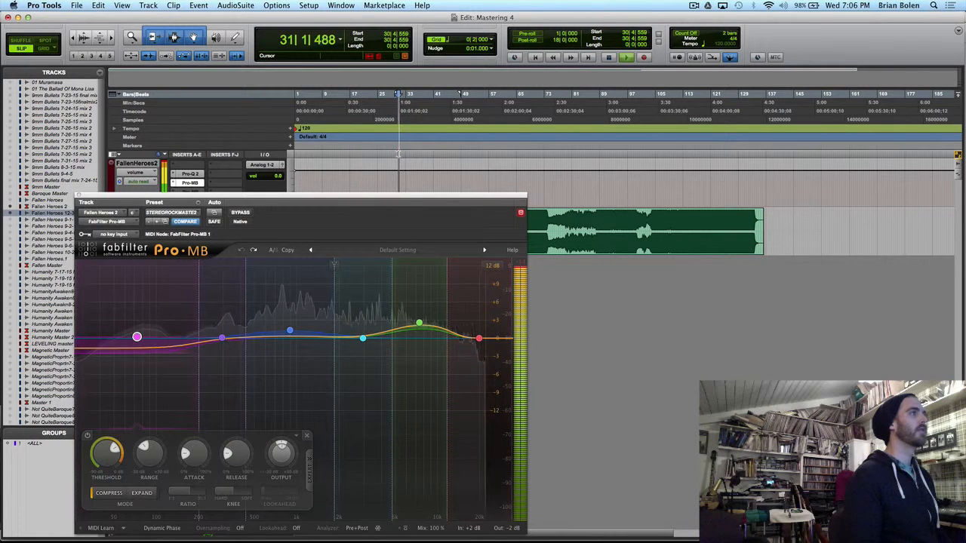
{"action": "left_click", "coordinate": [248, 215]}
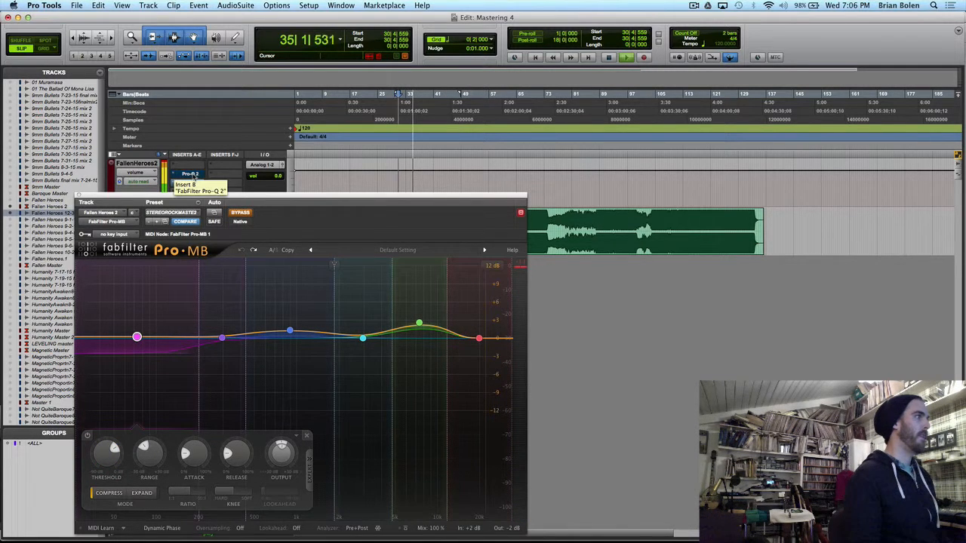
{"action": "left_click", "coordinate": [240, 213]}
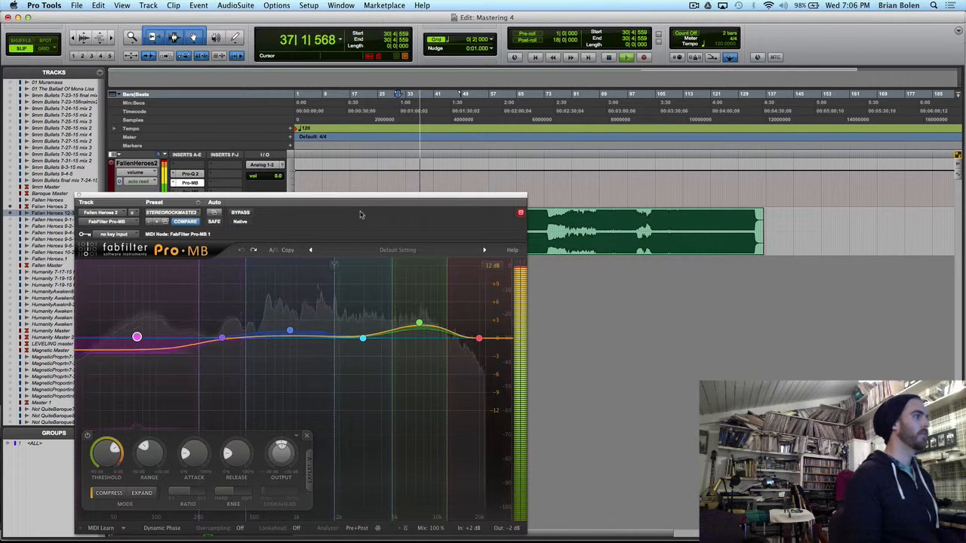
- Audition bars 87 and 94 onward, bypassing both Pro-Q 2 and Pro-MB and re-enabling them to compare
{"action": "left_click", "coordinate": [519, 154]}
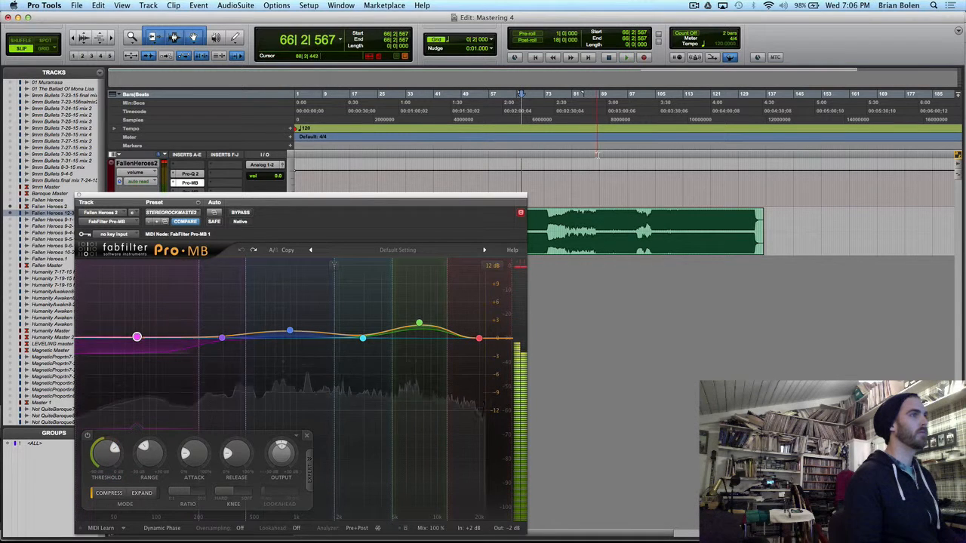
{"action": "left_click", "coordinate": [593, 154]}
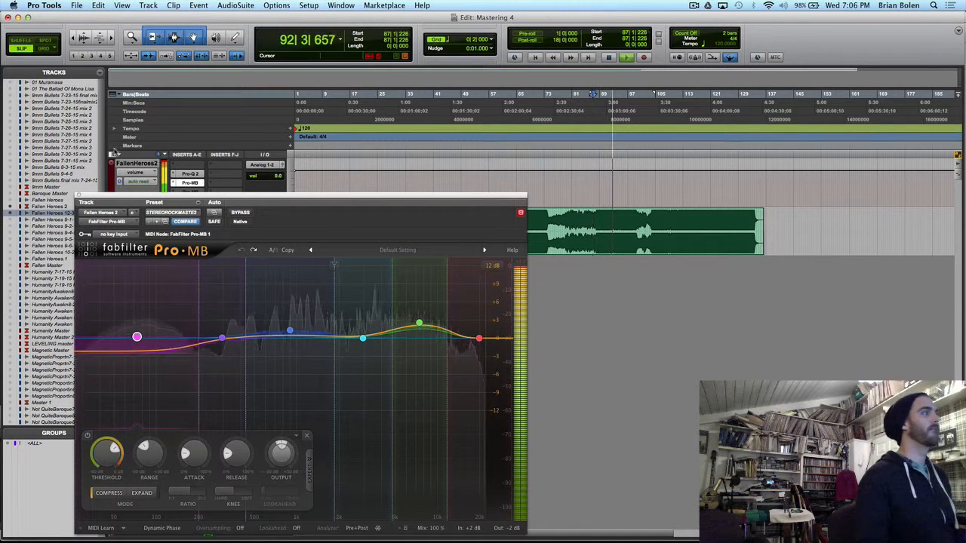
{"action": "left_click", "coordinate": [194, 180], "text": "super"}
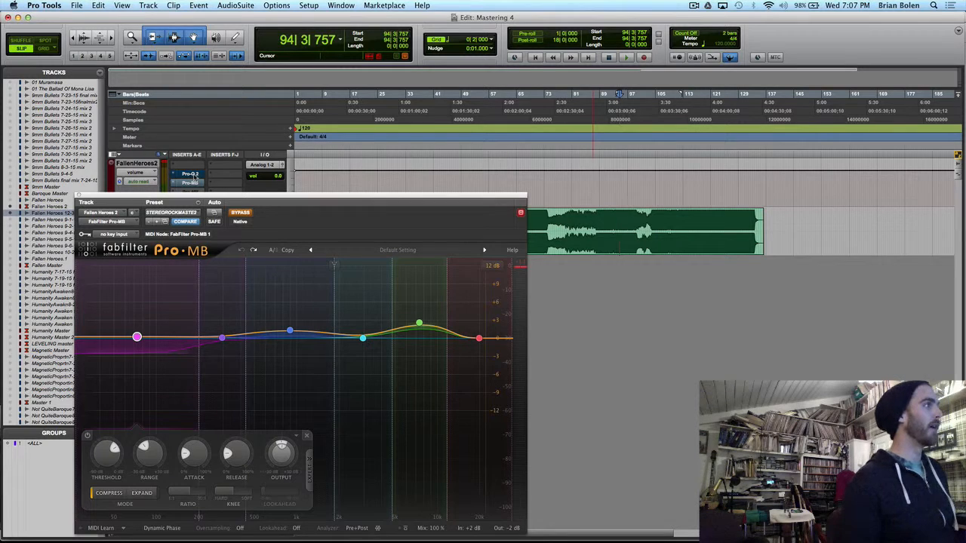
{"action": "key", "text": "space"}
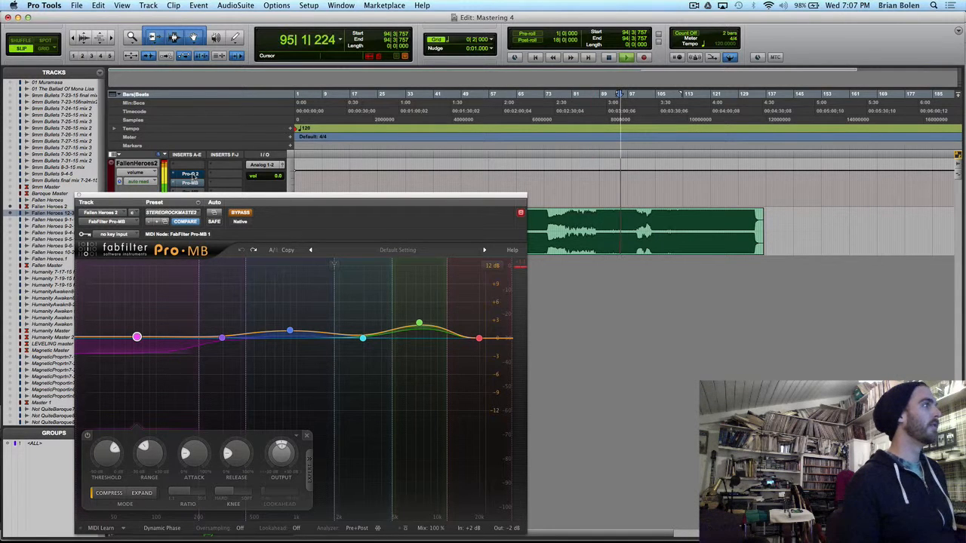
{"action": "left_click", "coordinate": [190, 183]}
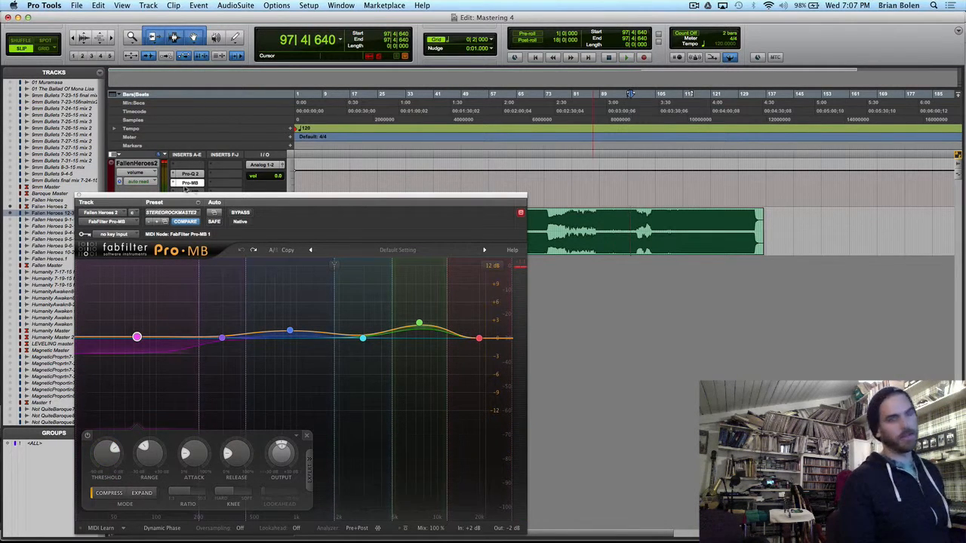
- Open Pro-Q 2 and play from bar 97 with Pro-MB bypassed, toggling the Pro-Q 2 bypass to compare
{"action": "left_click", "coordinate": [189, 174]}
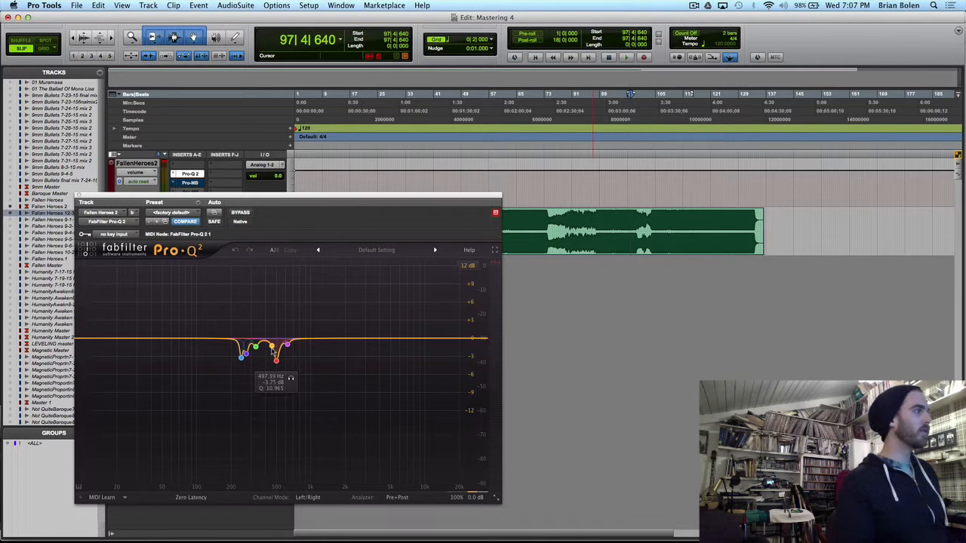
{"action": "key", "text": "space"}
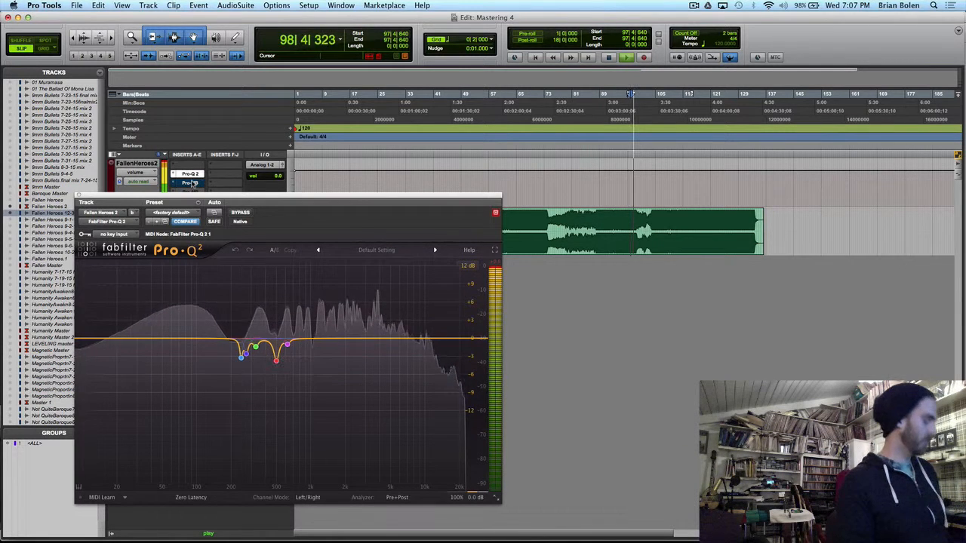
{"action": "left_click", "coordinate": [193, 175], "text": "super"}
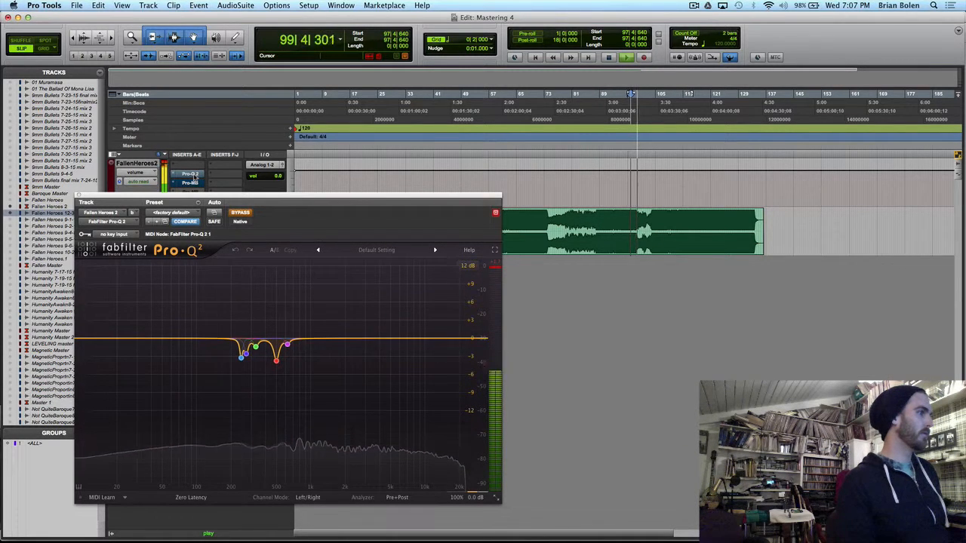
{"action": "left_click", "coordinate": [193, 175], "text": "super"}
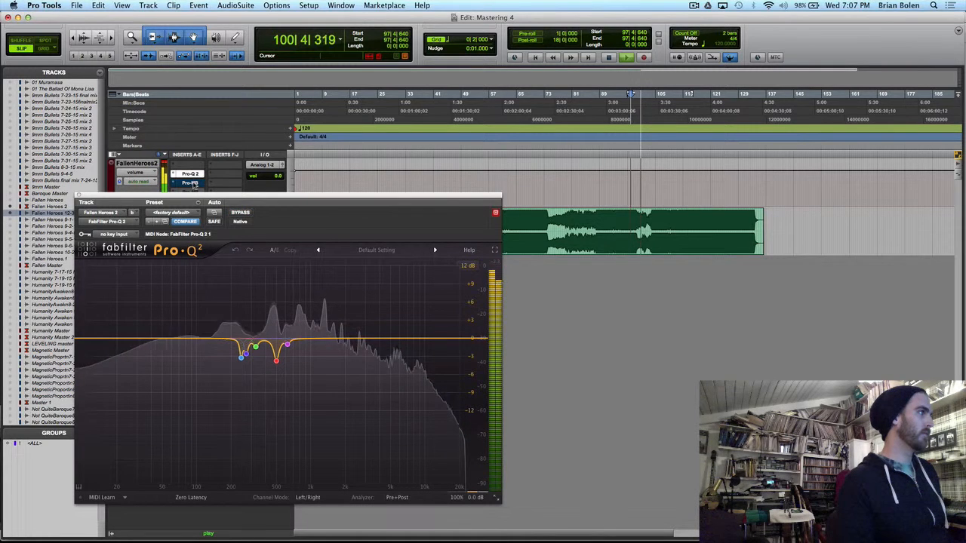
- Audition the song from bar 104 with both Pro-Q 2 and Pro-MB active
{"action": "left_click", "coordinate": [652, 162]}
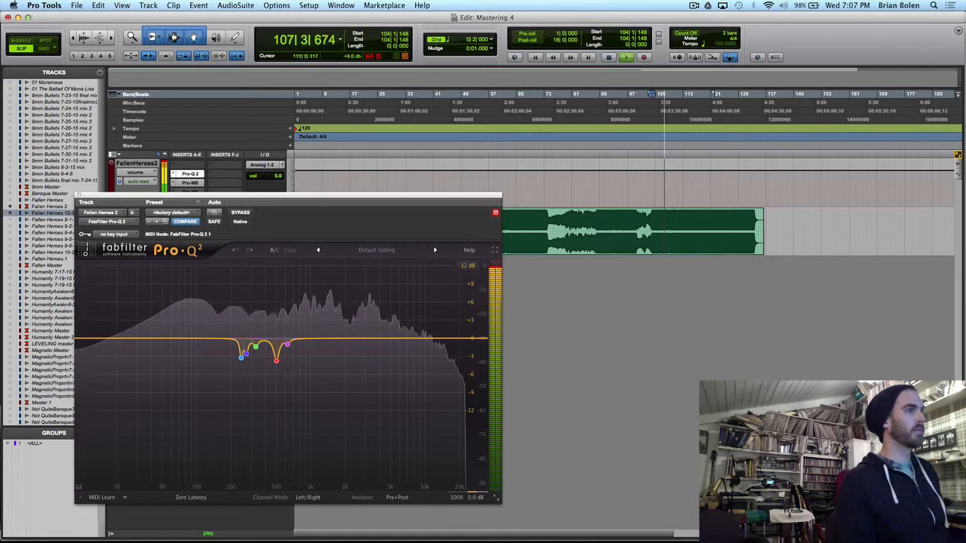
{"action": "key", "text": "space"}
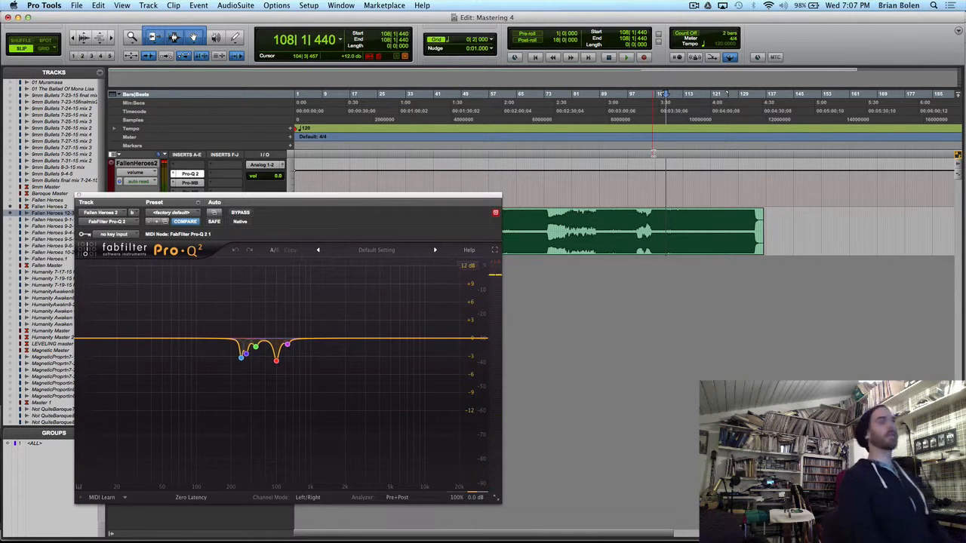
{"action": "key", "text": "space"}
{"action": "key", "text": "space"}
- Play from bar 103 while toggling the Pro-Q 2 and Pro-MB bypasses, leave both active, stop playback and close Pro-Q 2
{"action": "left_click", "coordinate": [649, 154]}
{"action": "key", "text": "space"}
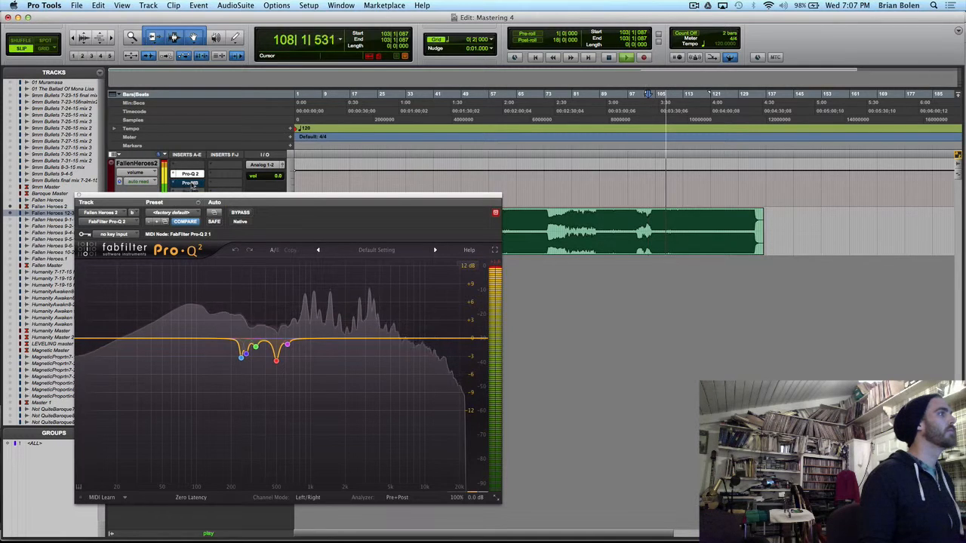
{"action": "left_click", "coordinate": [191, 174], "text": "super"}
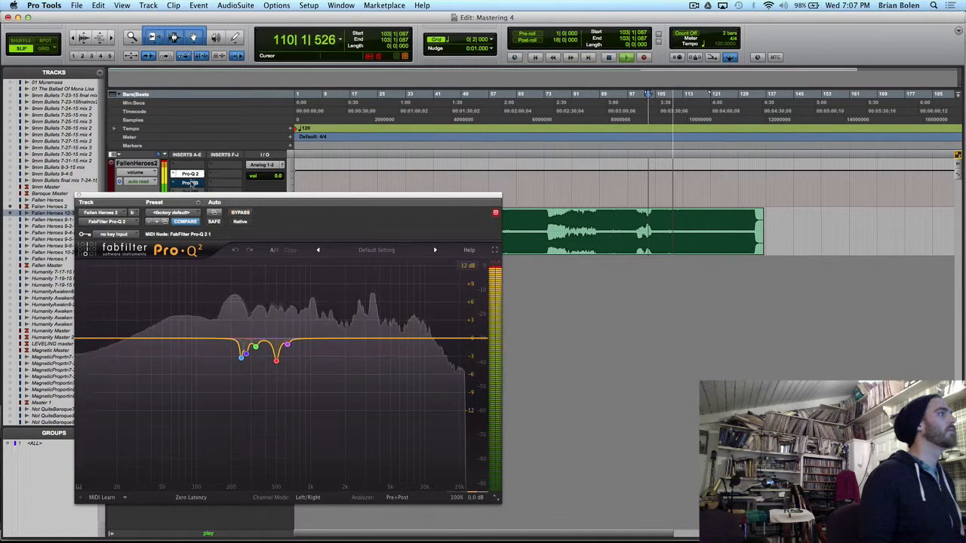
{"action": "left_click", "coordinate": [191, 174], "text": "super"}
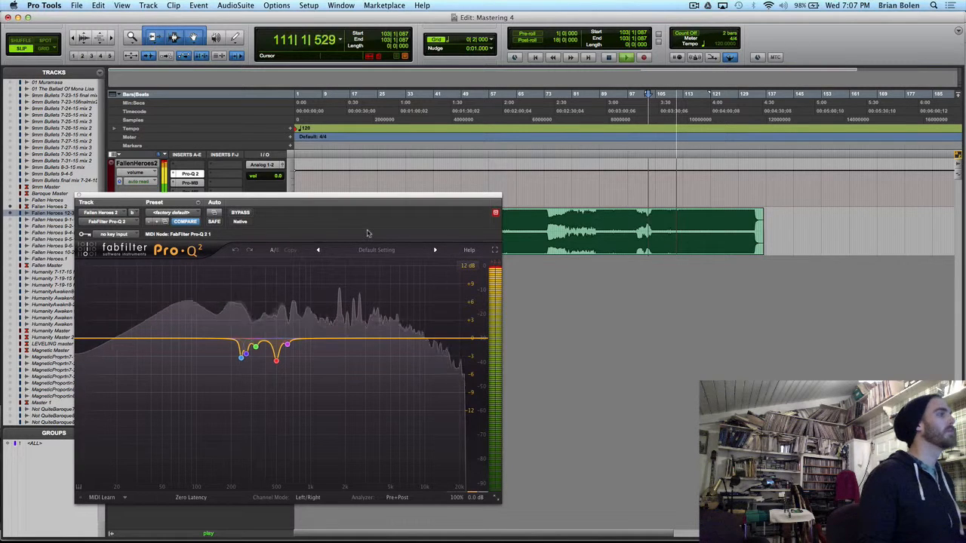
{"action": "key", "text": "space"}
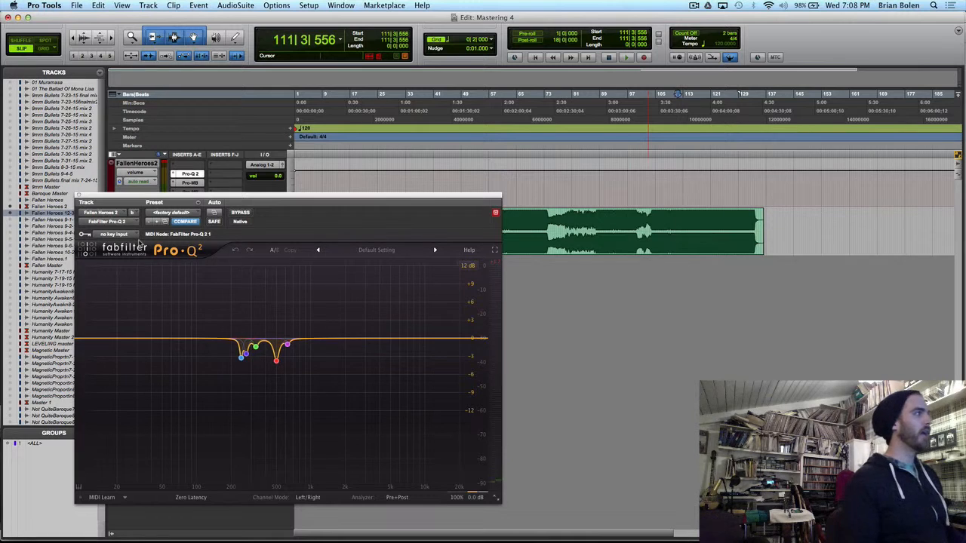
{"action": "left_click", "coordinate": [78, 196]}
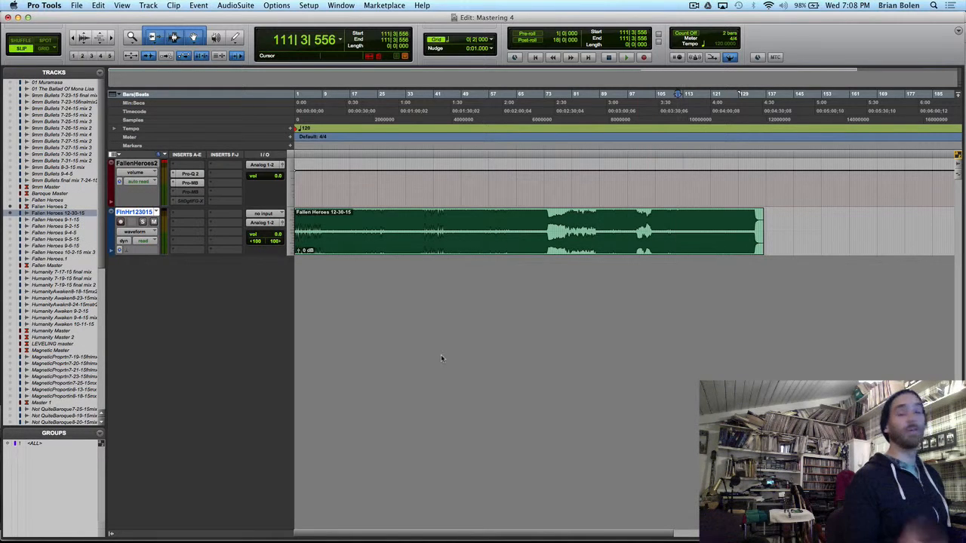